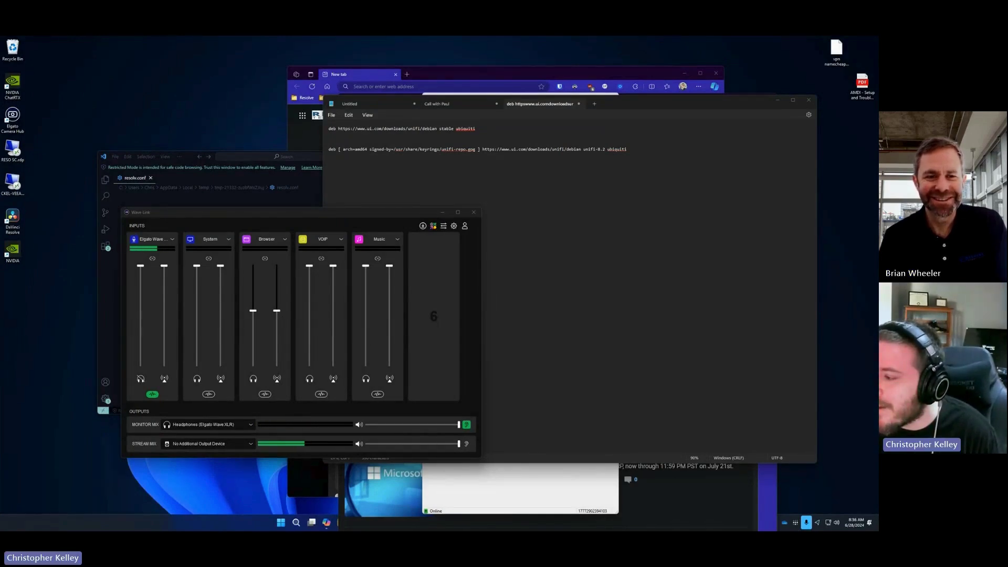
left_click(673, 187)
left_click_drag(476, 149, 467, 160)
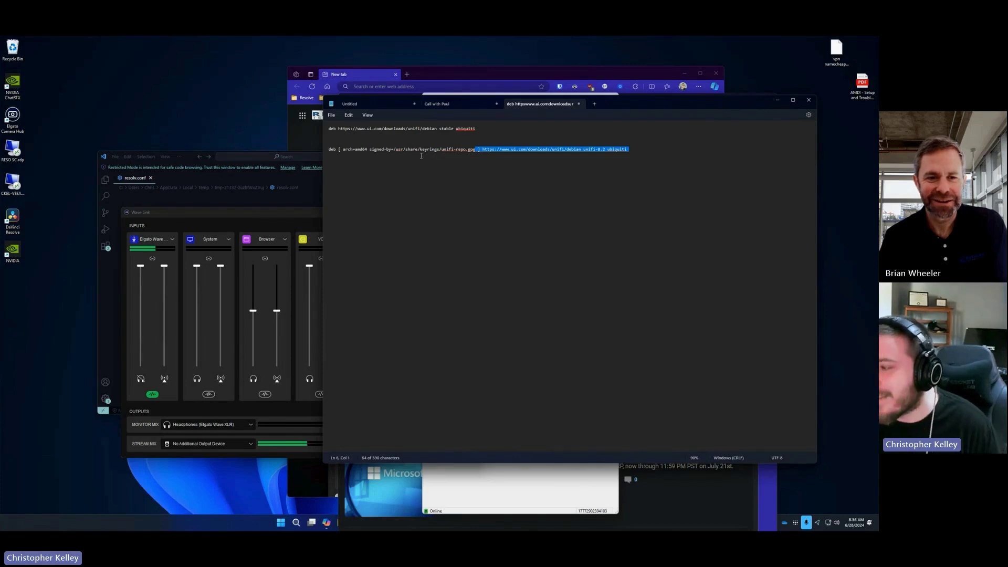
left_click(421, 158)
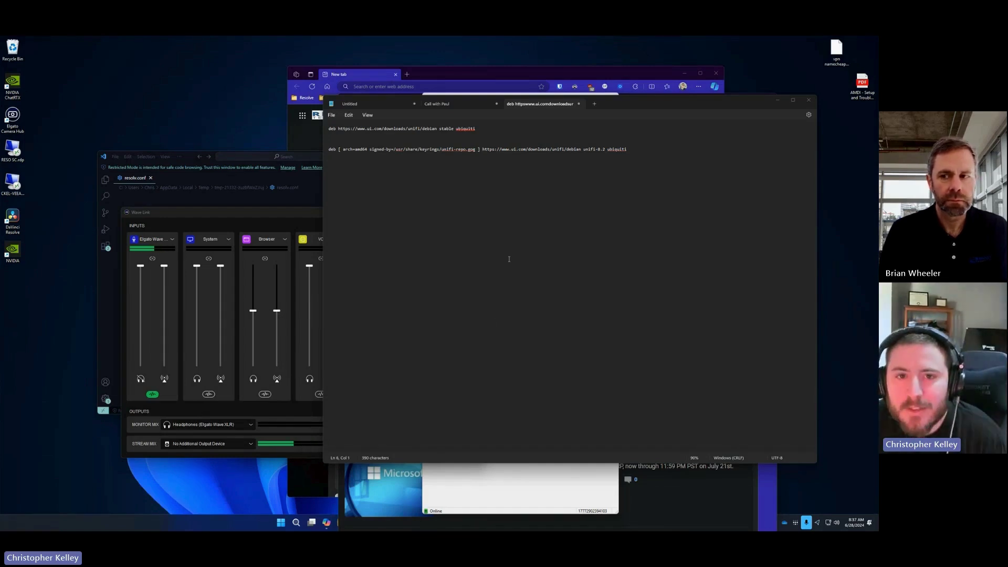
- Maximize the Notepad window and snap it to the right half of the screen
left_click(481, 199)
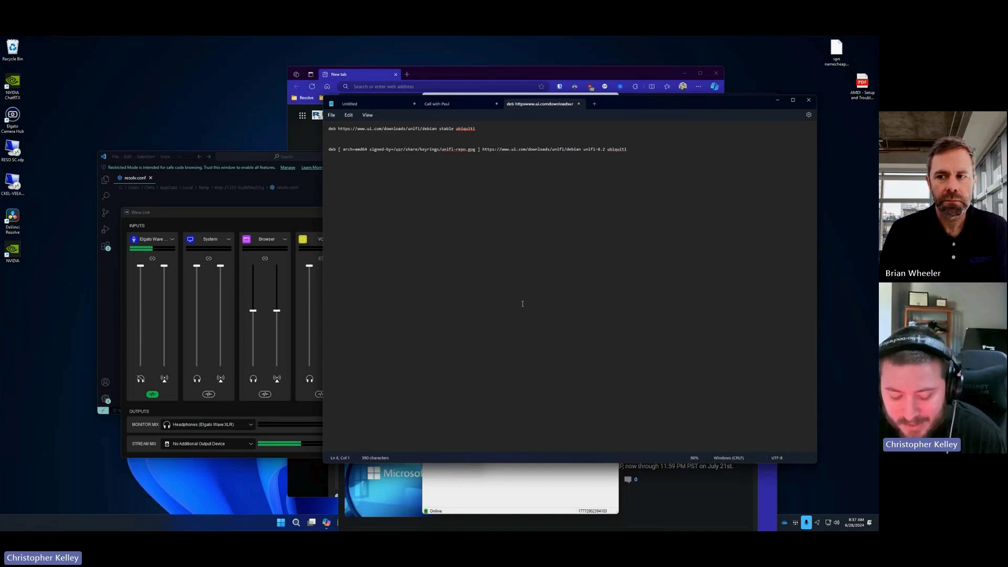
key("super+Up")
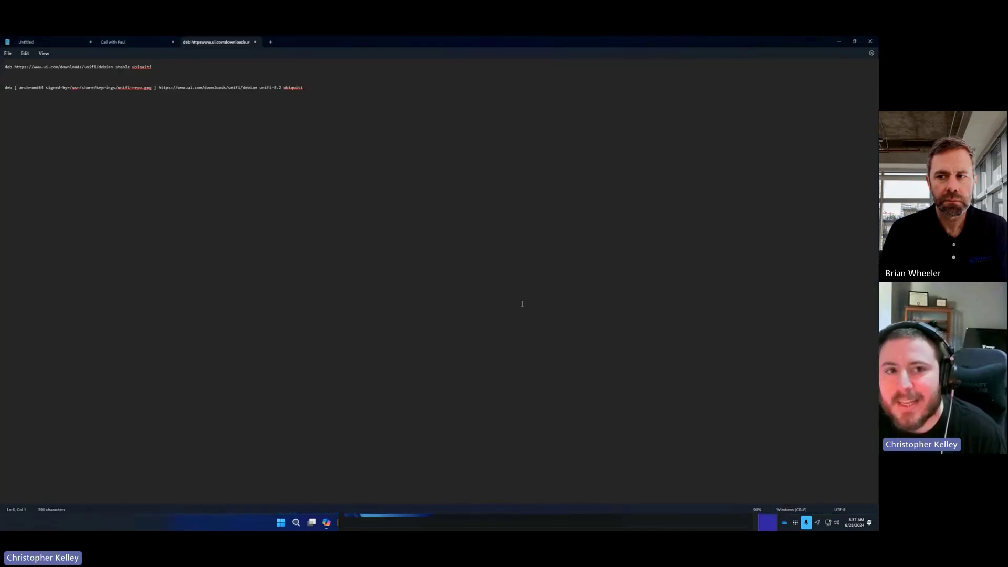
key("super+Up")
key("super+Right")
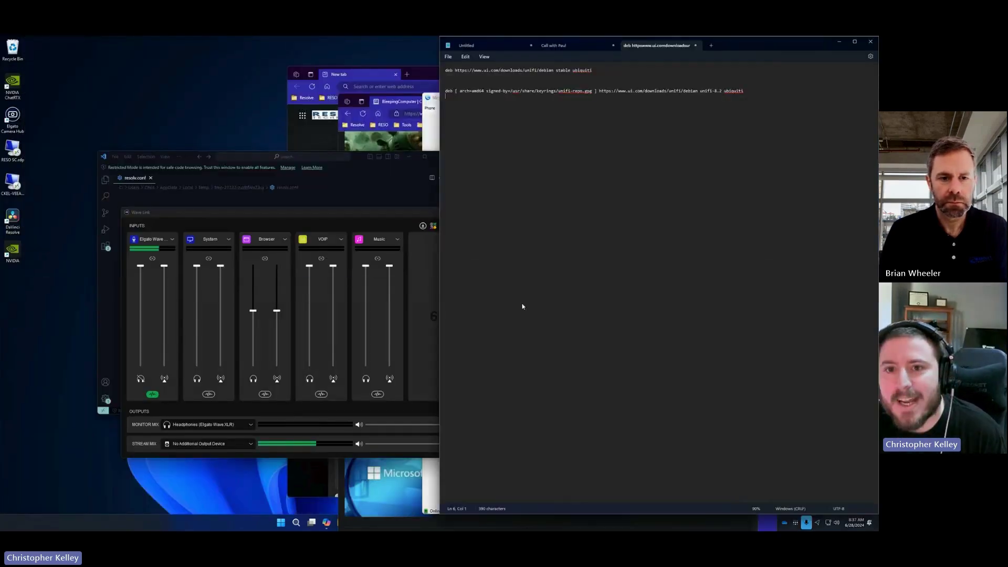
- Snap Notepad to the lower-left quarter of the screen and place Wave Link in the upper-left quarter
key("super+Down")
key("super+Left")
key("super+Down")
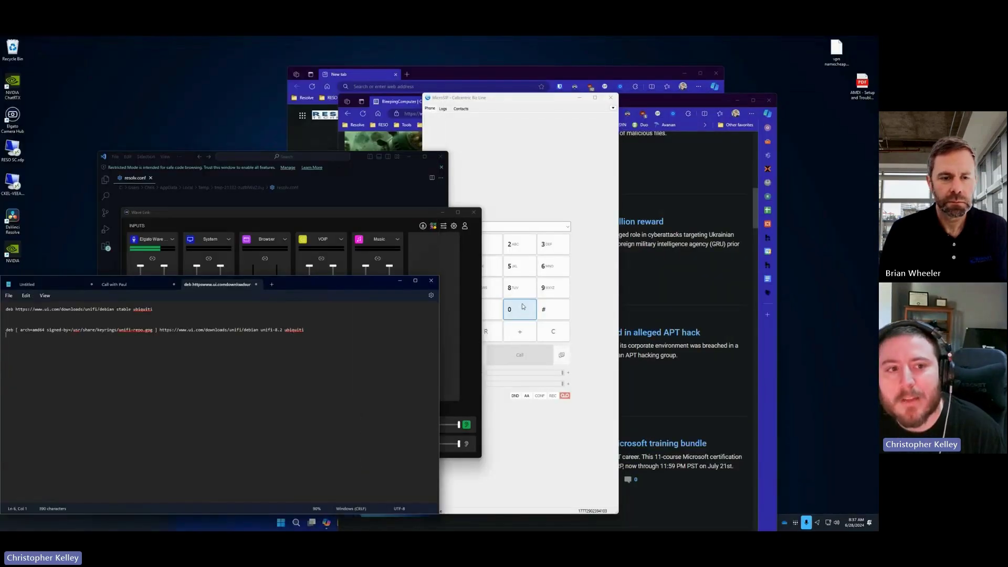
key("super+Left")
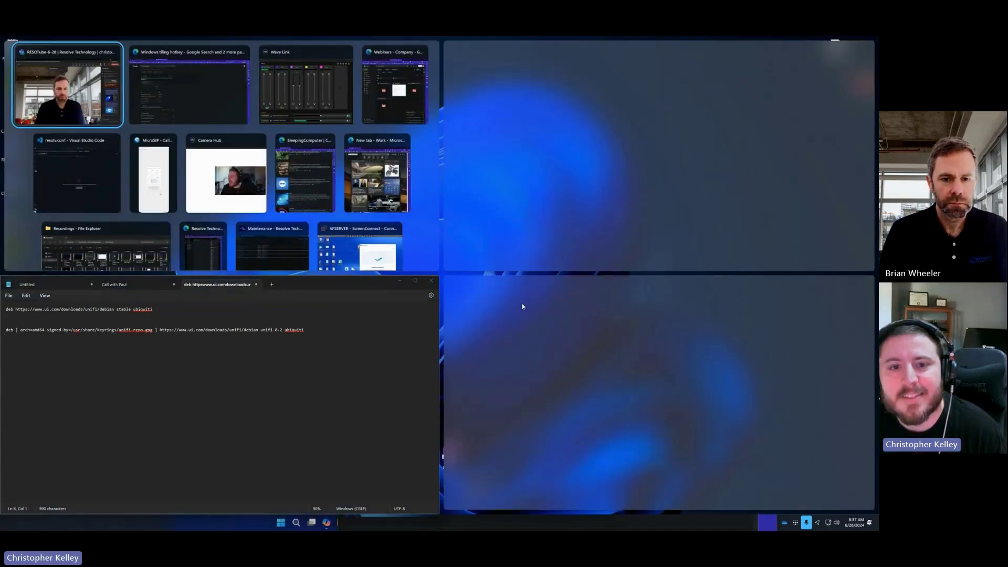
left_click(305, 86)
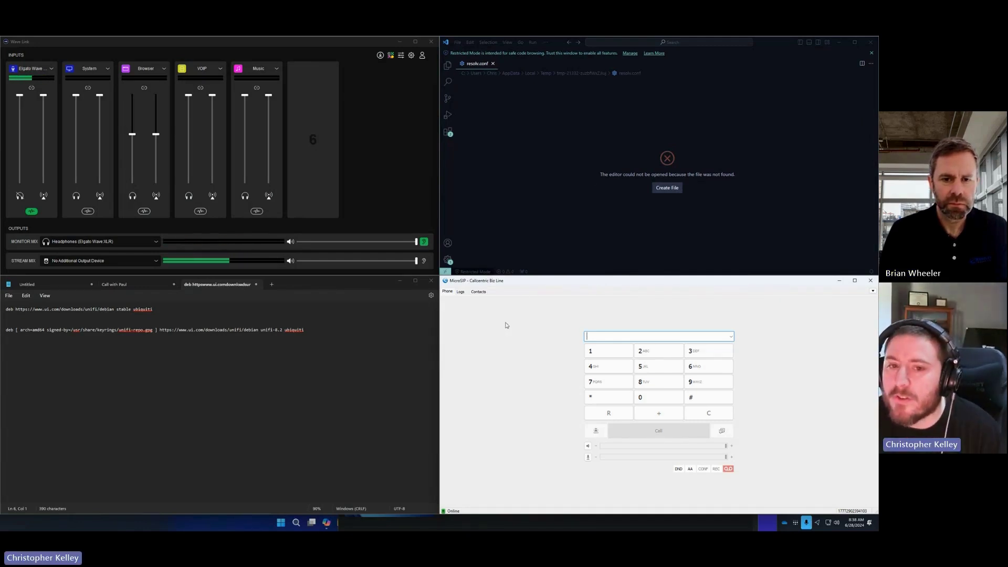
- Minimize the MicroSIP, Notepad and Visual Studio Code windows
left_click(839, 280)
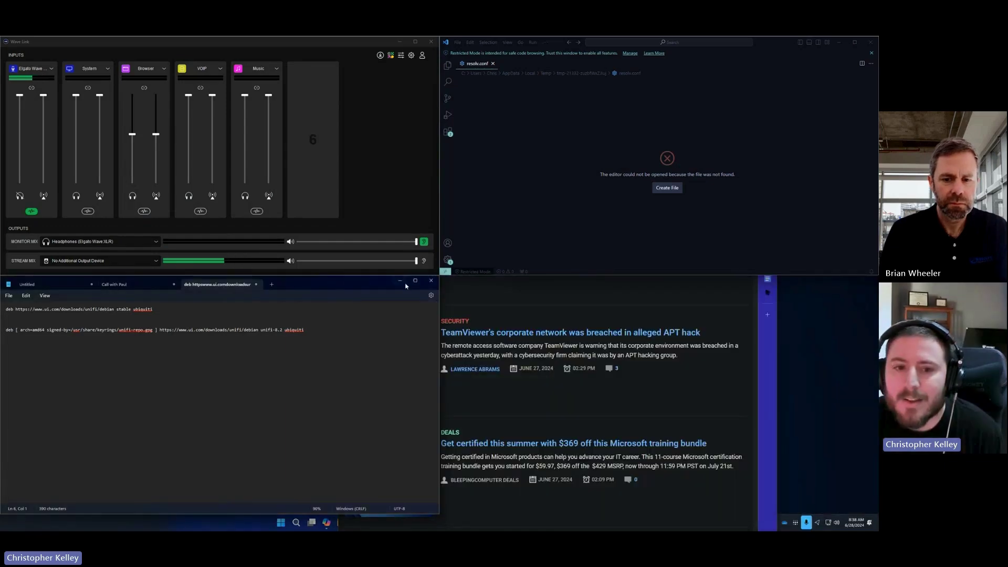
left_click(399, 281)
left_click(838, 42)
- Snap the BleepingComputer browser window to the right half and fill the lower-left quarter with MicroSIP
left_click_drag(518, 106, 505, 83)
double_click(508, 86)
key("super+Right")
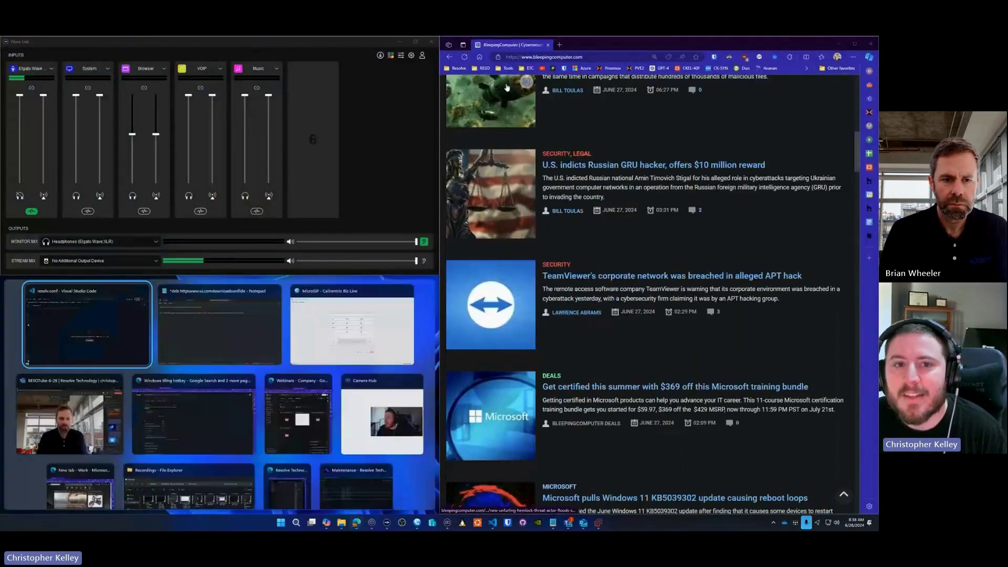
left_click(324, 325)
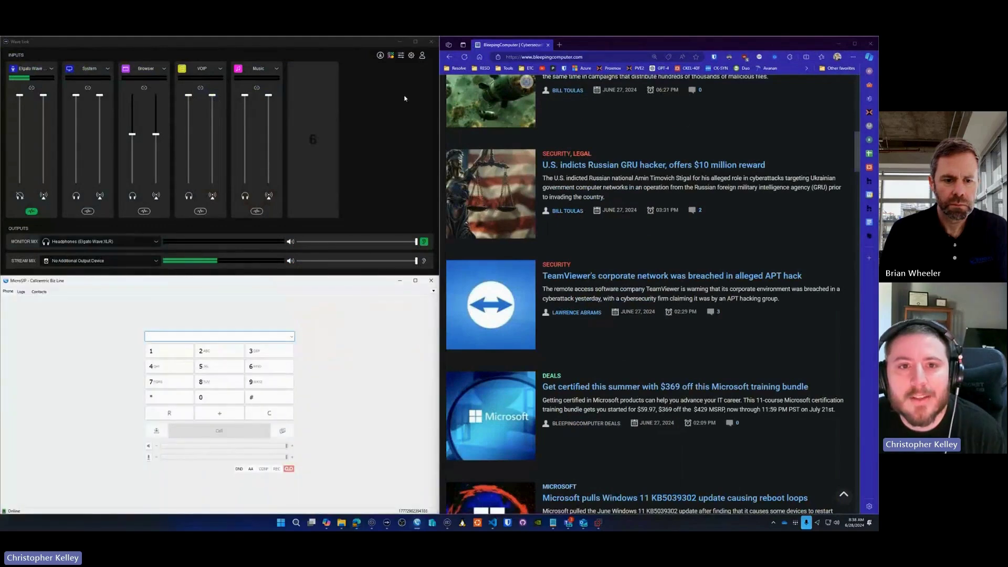
- Unsnap and minimize Wave Link, and pull MicroSIP out of its quarter as a floating window
left_click_drag(396, 42, 381, 146)
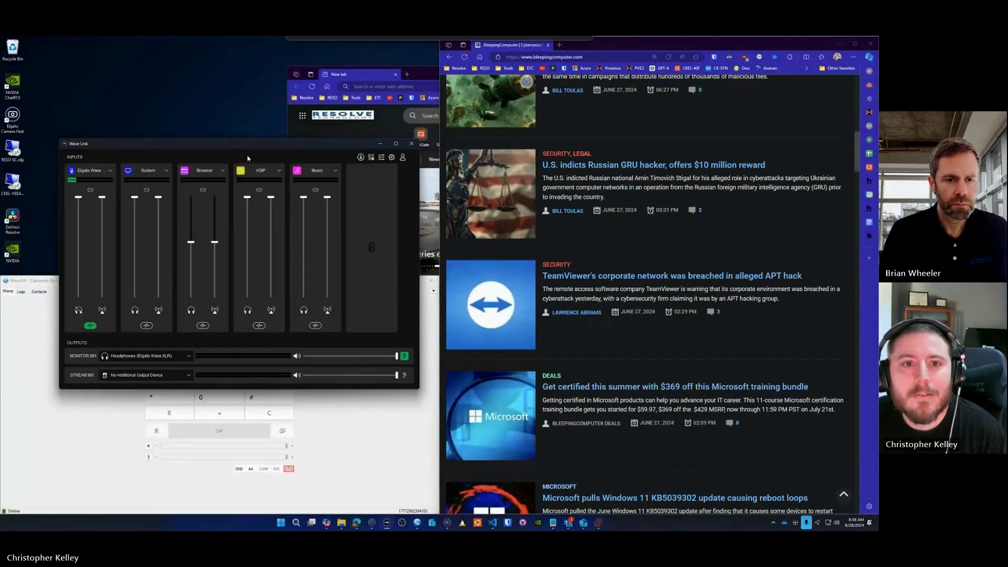
left_click(381, 142)
left_click_drag(289, 280, 216, 126)
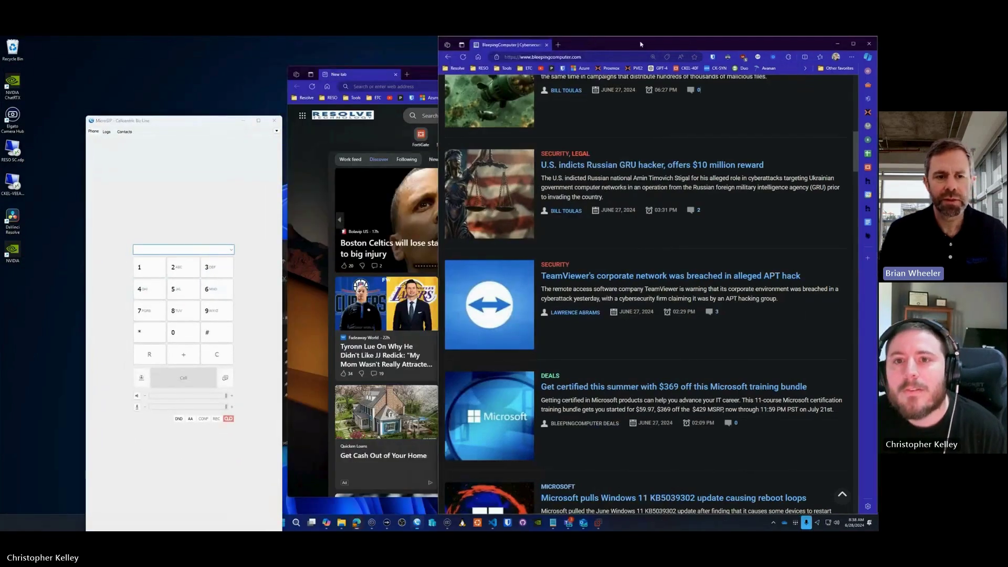
- Maximize the BleepingComputer browser window and snap it back to the right half of the screen
left_click_drag(638, 46, 504, 76)
key("super+Up")
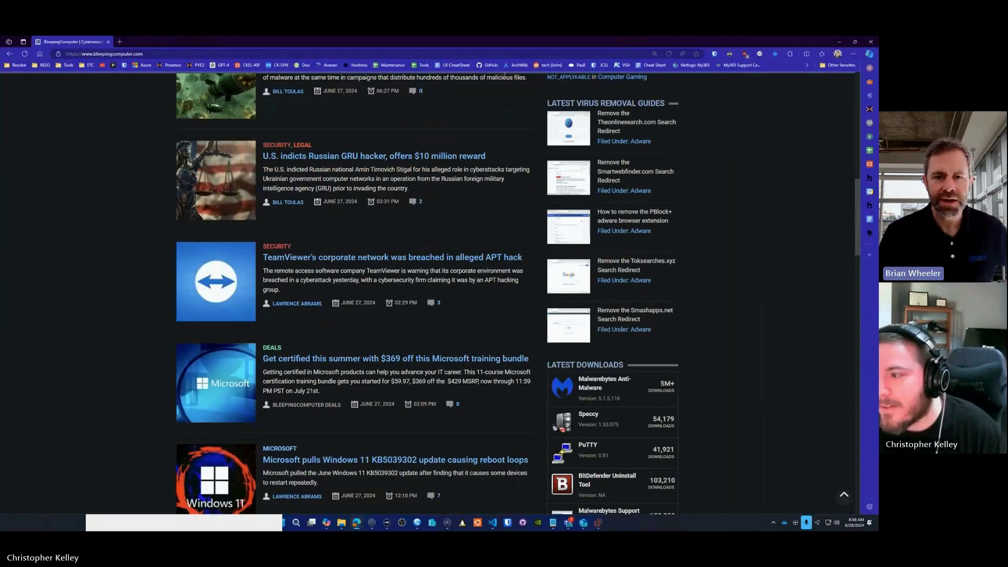
key("super")
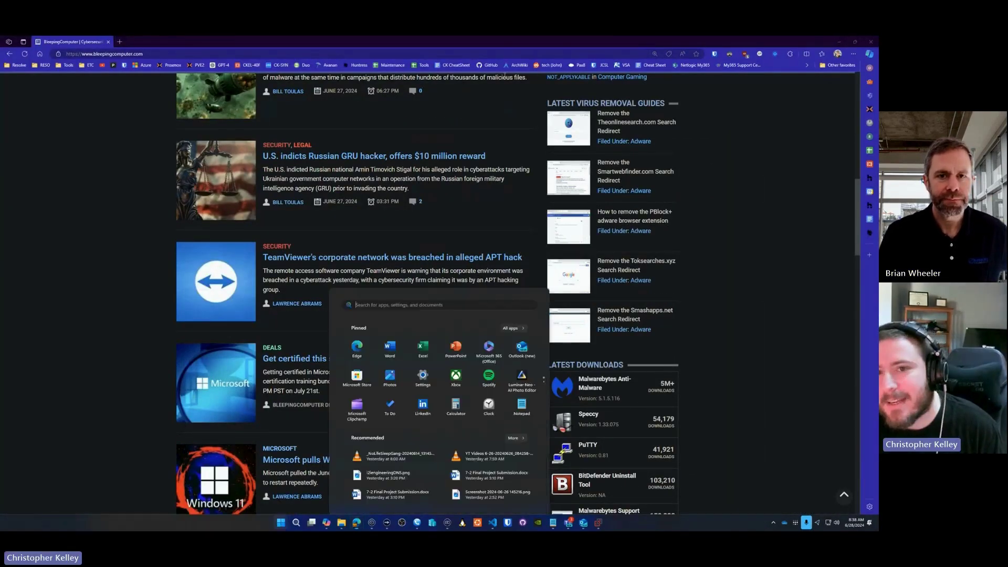
left_click(740, 218)
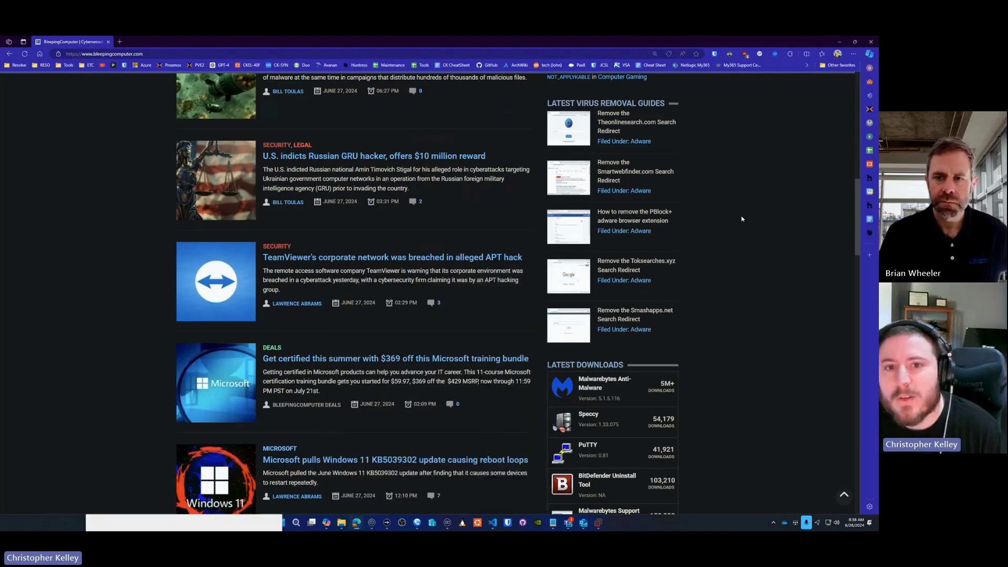
key("super+Right")
left_click(126, 56)
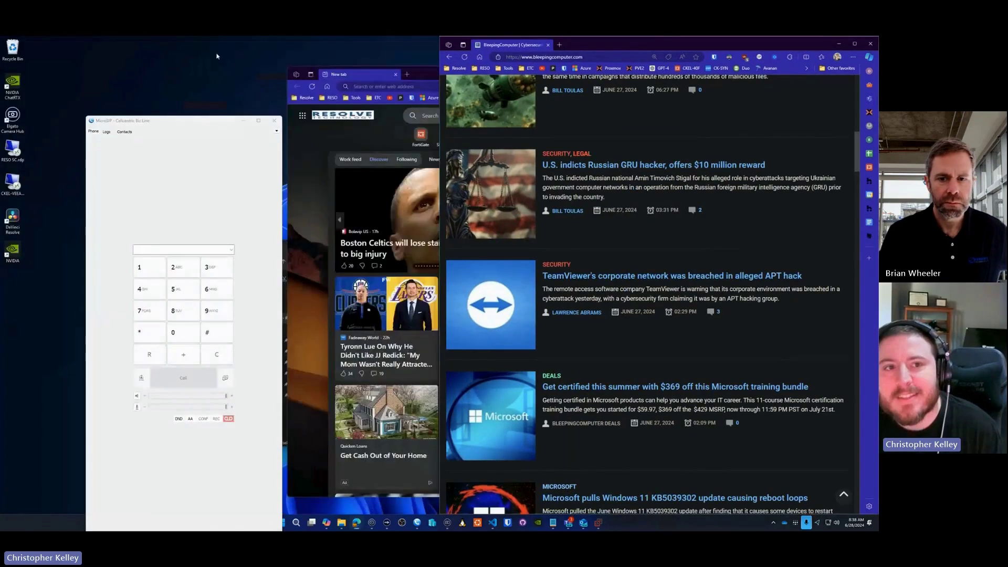
- Tile BleepingComputer in the left half beside MicroSIP, and rearrange it to the right third with Notepad filling the left two thirds
left_click_drag(652, 44, 546, 127)
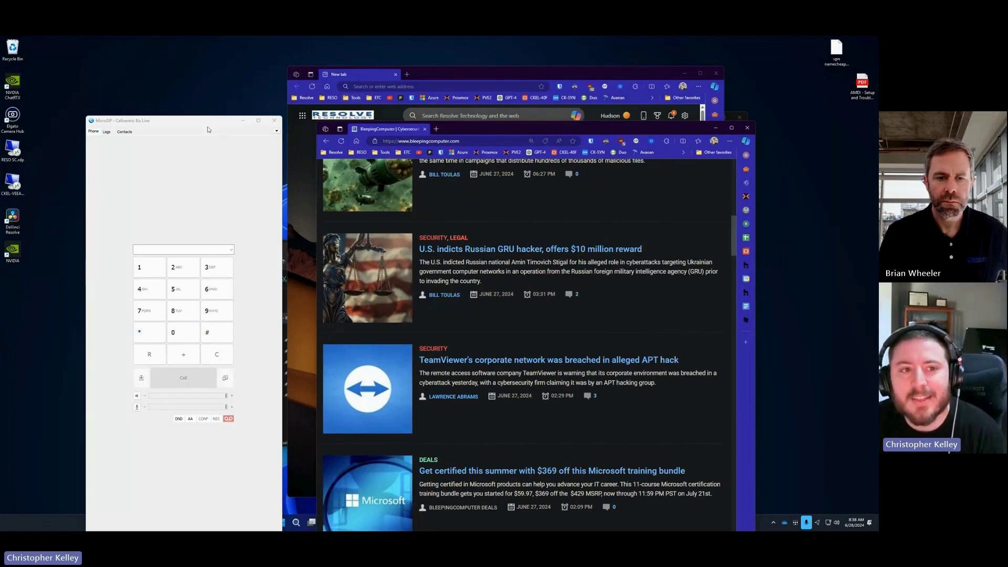
left_click_drag(459, 130, 304, 62)
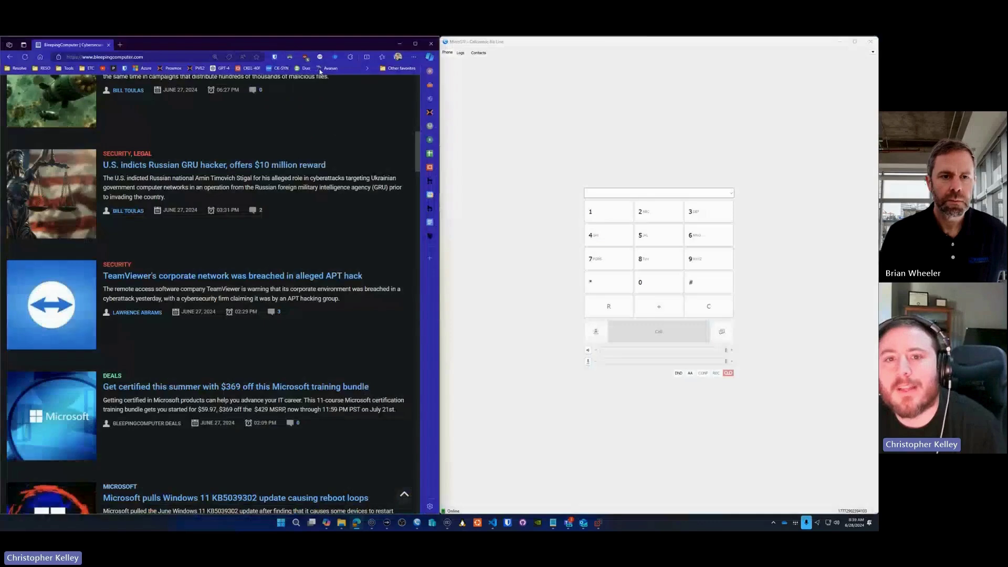
left_click_drag(368, 45, 355, 61)
left_click(372, 136)
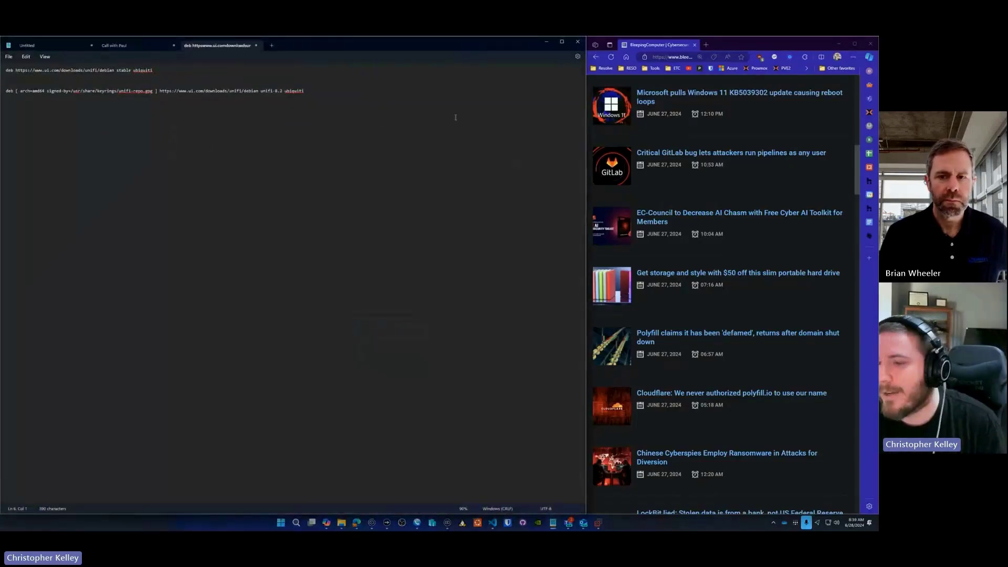
- Open a new browser tab, detach it into its own window and snap it to the left two thirds
left_click_drag(683, 49, 624, 88)
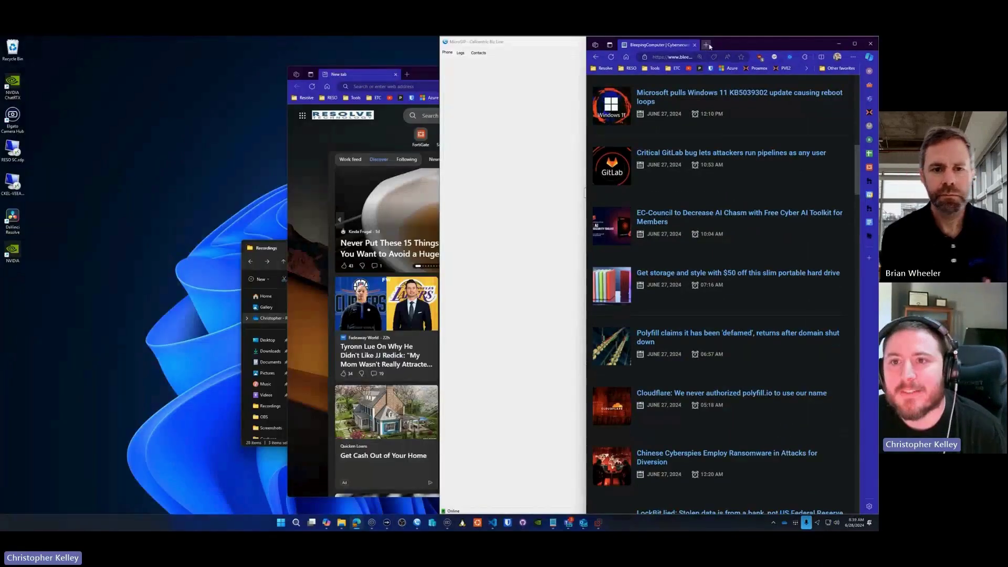
left_click(706, 45)
left_click_drag(720, 46, 207, 173)
key("super+Left")
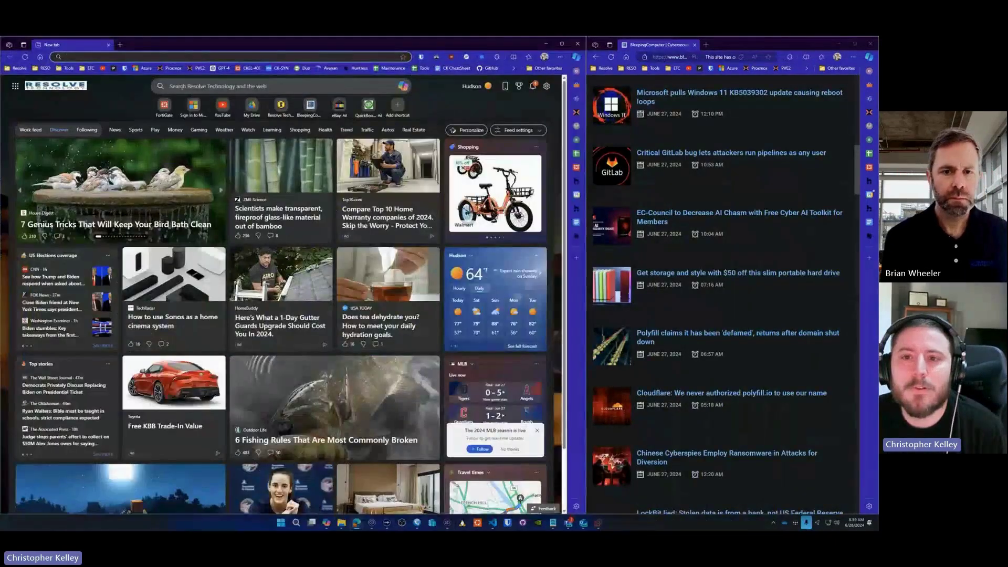
- Unsnap the BleepingComputer window from the right third and narrow the New tab window to the left third
left_click_drag(656, 45, 627, 90)
left_click(536, 107)
key("super+Left")
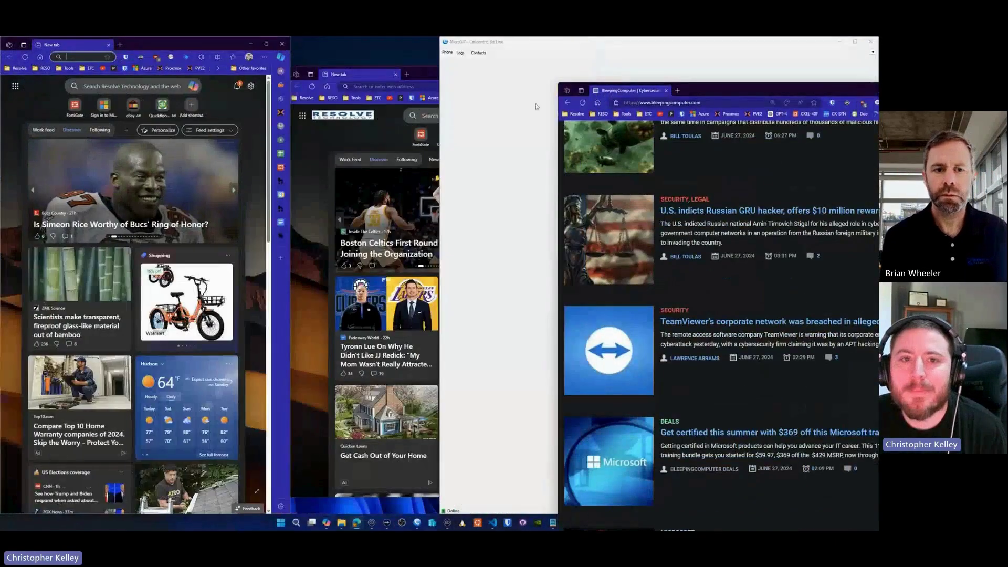
- Rearrange the two browser windows side by side, with BleepingComputer in the left half and New tab in the right half
left_click_drag(721, 94, 397, 52)
key("super+Right")
key("super+Left")
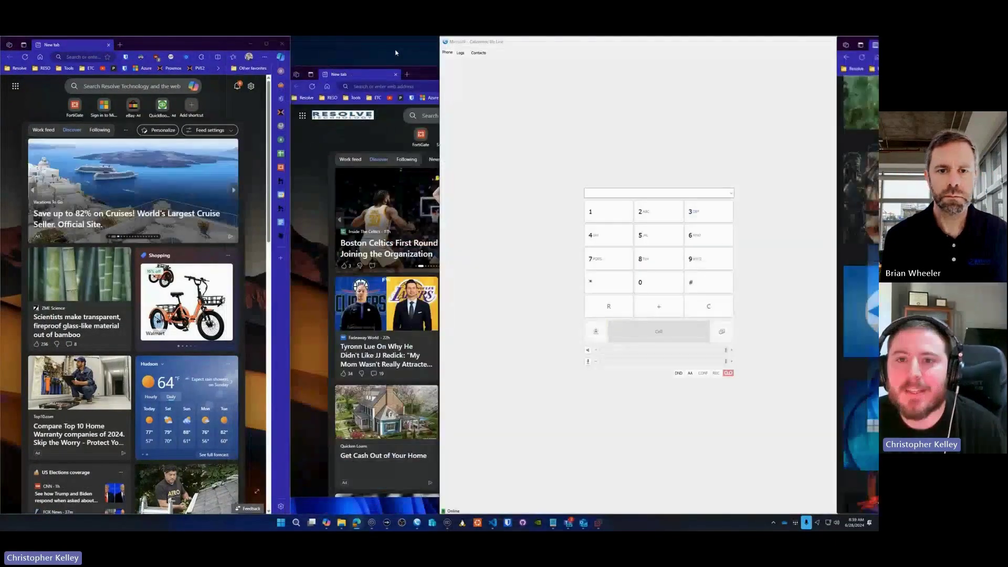
left_click_drag(533, 38, 533, 96)
key("super+Left")
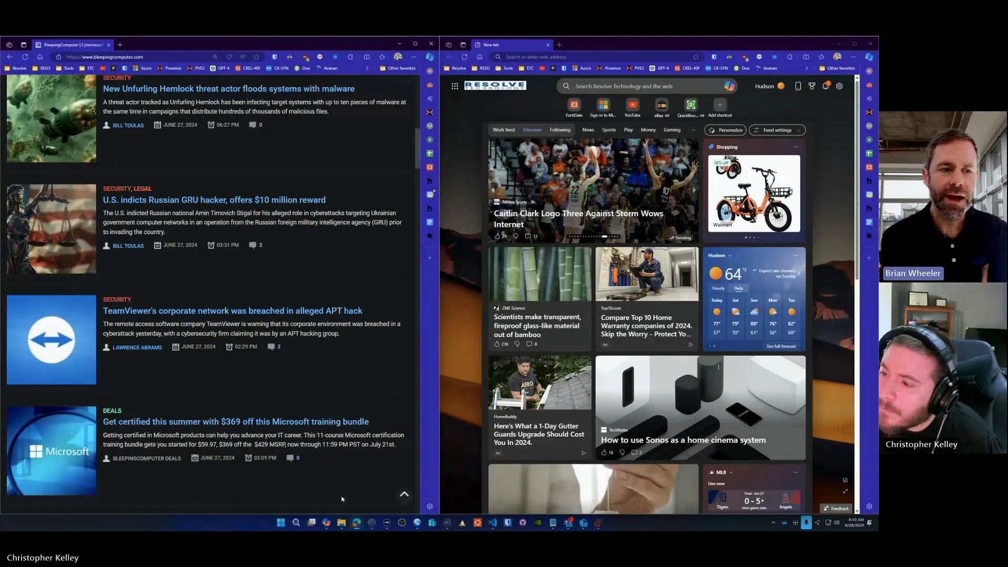
key("super+Left")
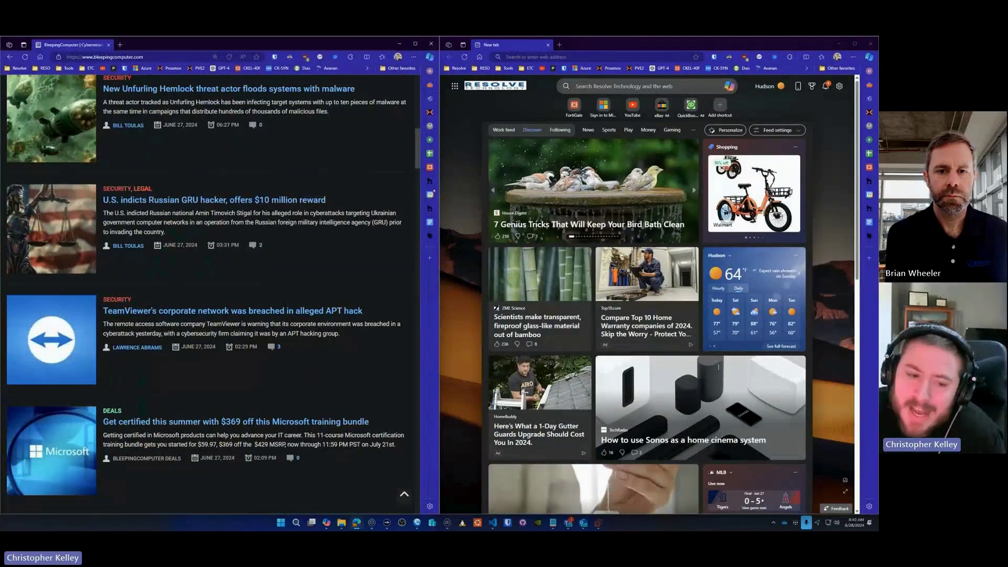
- Create a second virtual desktop and switch to it
left_click(311, 522)
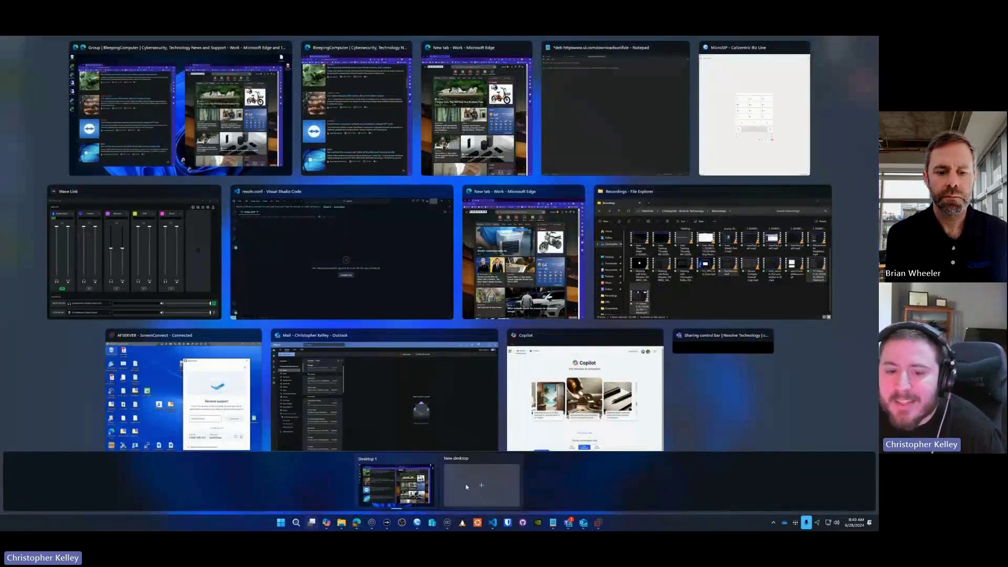
left_click(467, 486)
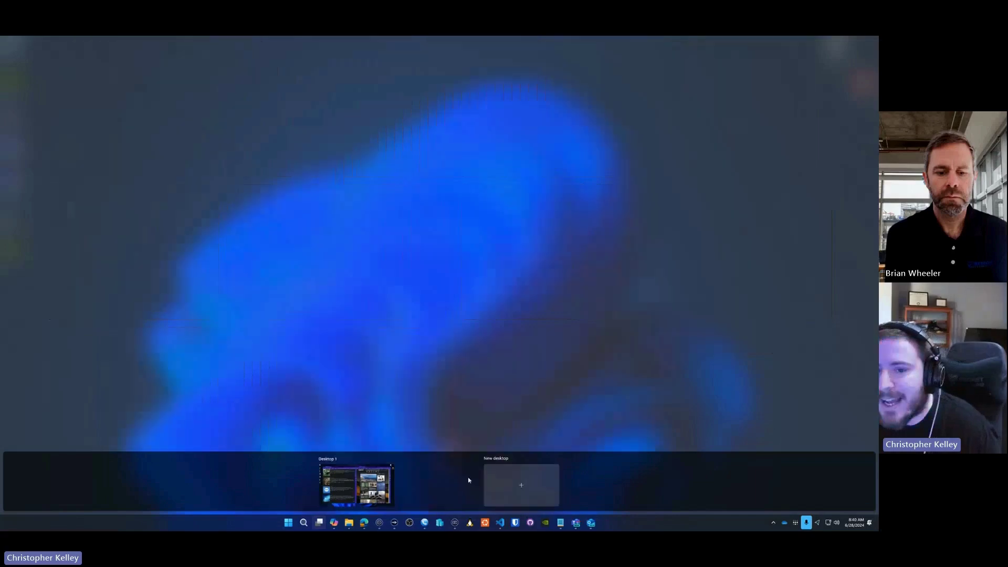
left_click(469, 480)
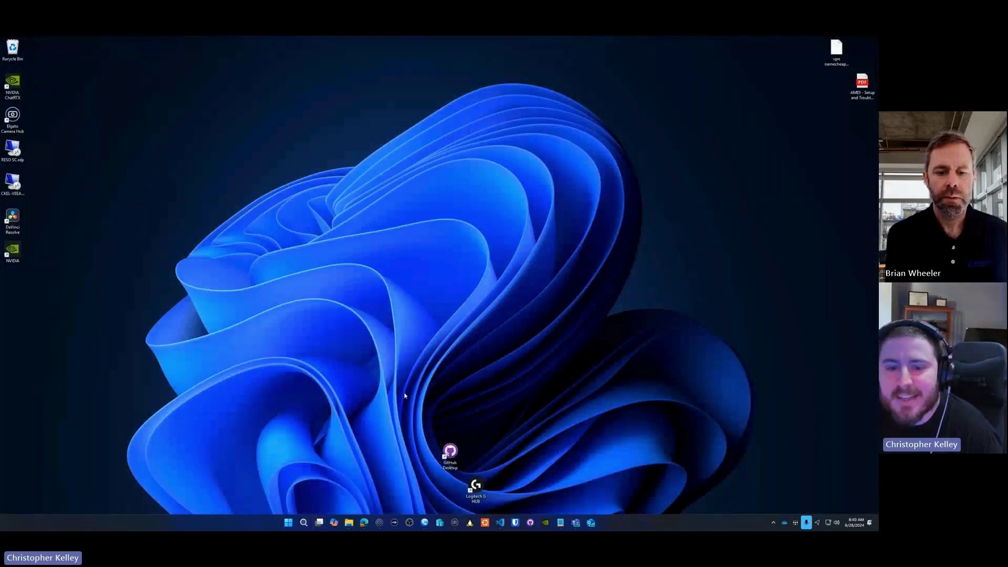
- Return to Desktop 1 and check the virtual desktops in Task View
key("ctrl+super+Left")
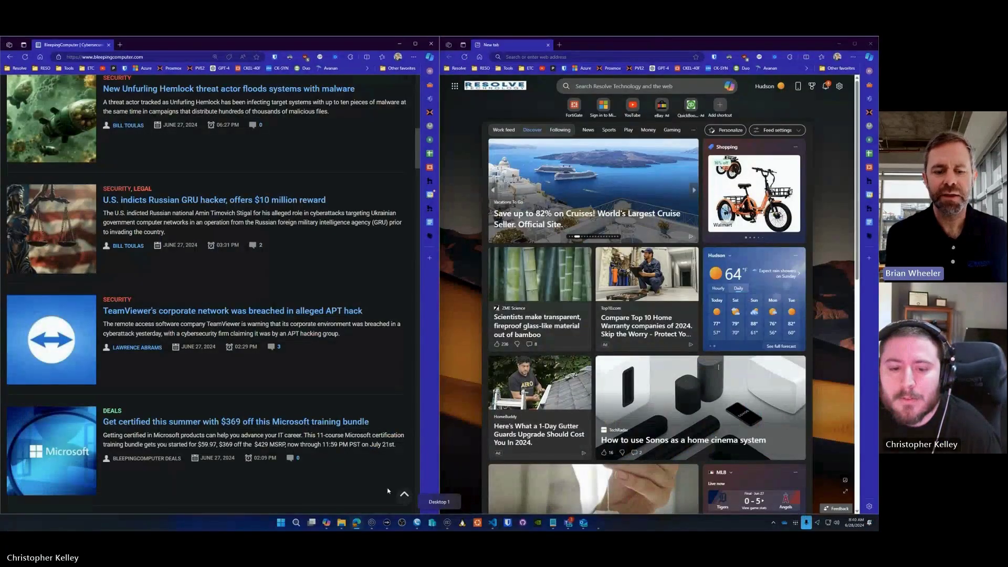
key("super+Tab")
left_click(407, 480)
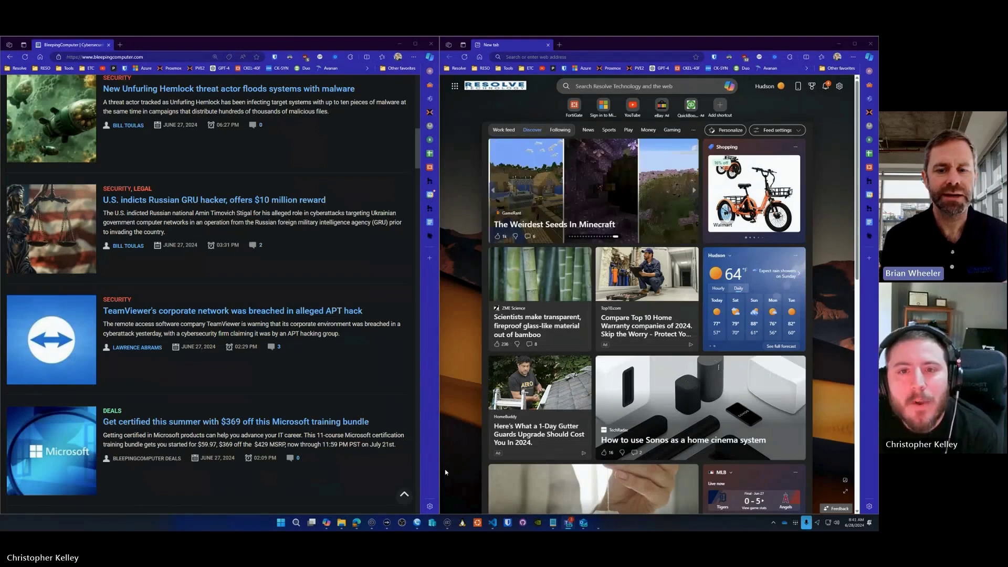
- Close the mistakenly opened Azure sign-in tab and open the CK-SYN Synology desktop in the right browser window
left_click(565, 68)
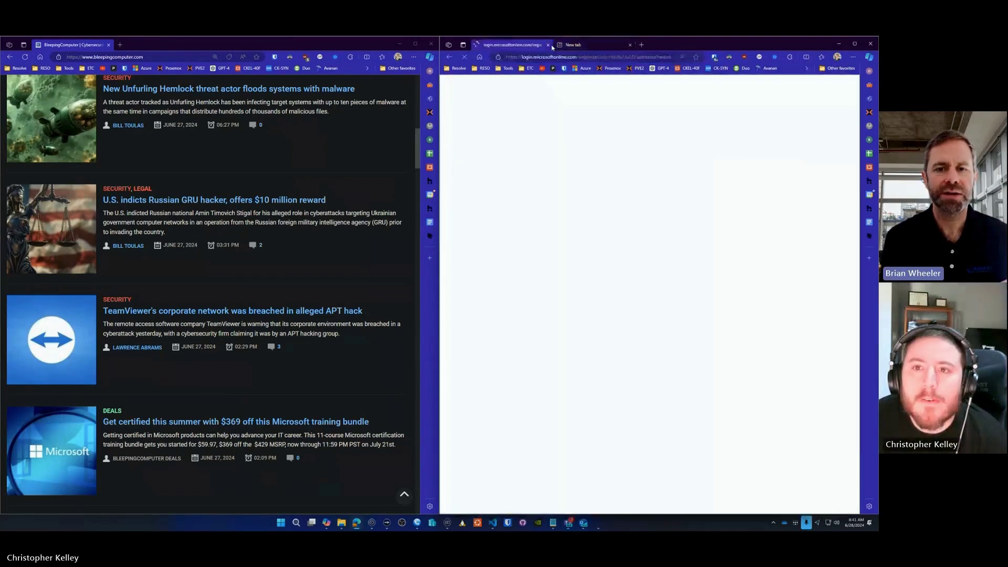
left_click(548, 45)
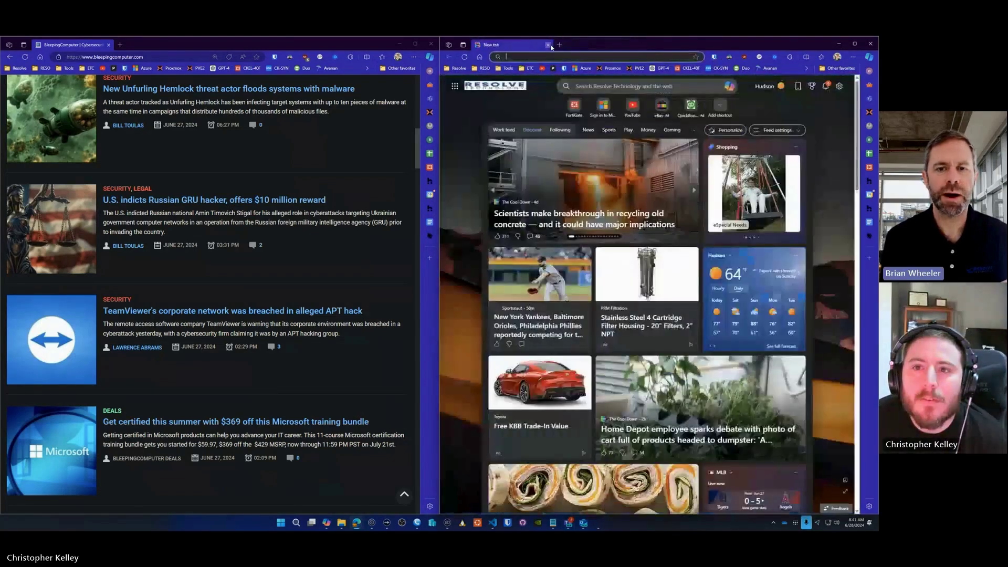
left_click(561, 242)
left_click(575, 292)
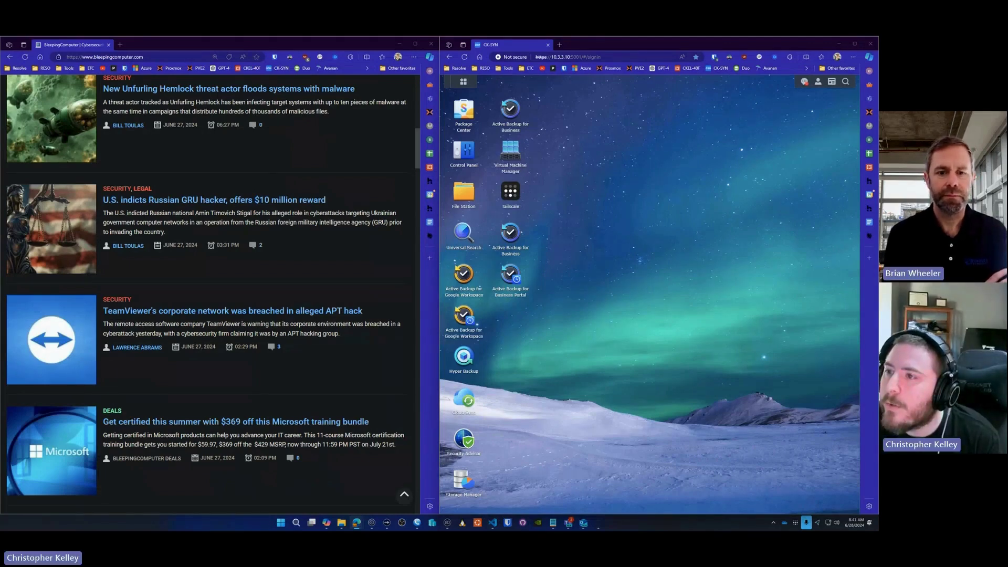
- Bring the AFSERVER ScreenConnect session to the front over the Google search page for Windows tiling hotkeys
left_click_drag(878, 252, 436, 37)
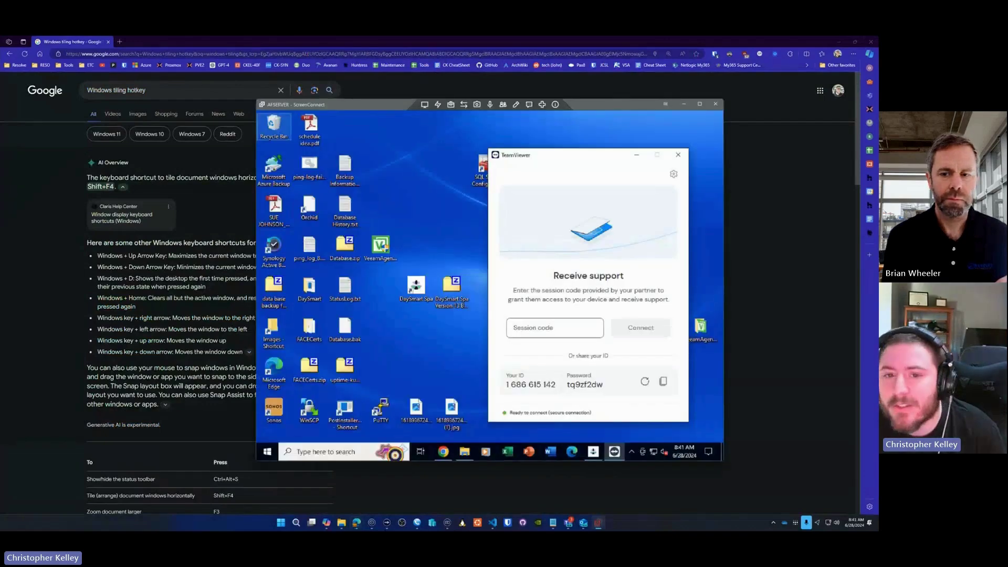
- Minimize the AFSERVER ScreenConnect session and read through the window-arranging keyboard shortcuts and snap description in the Google AI overview
key("super+Down")
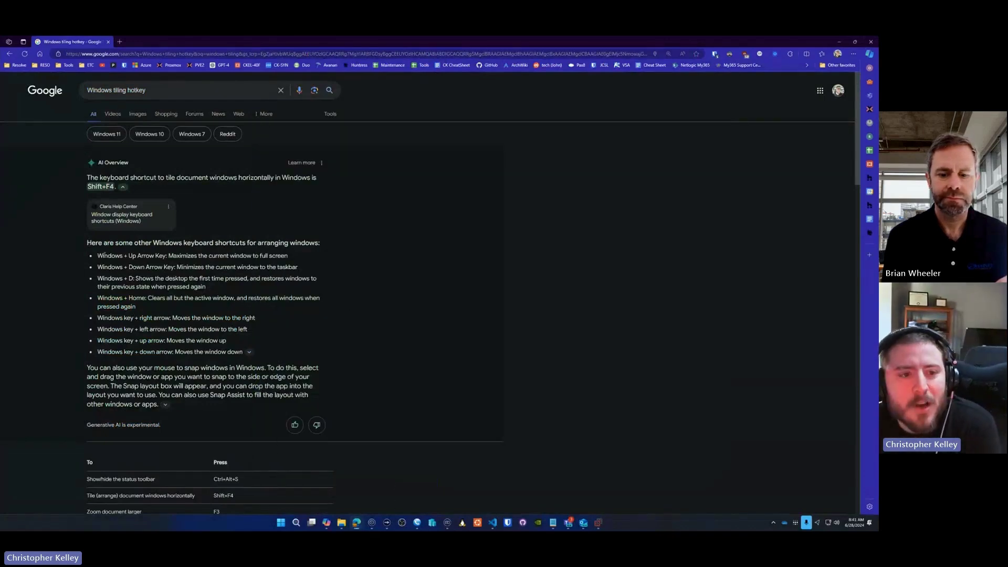
left_click_drag(103, 255, 267, 267)
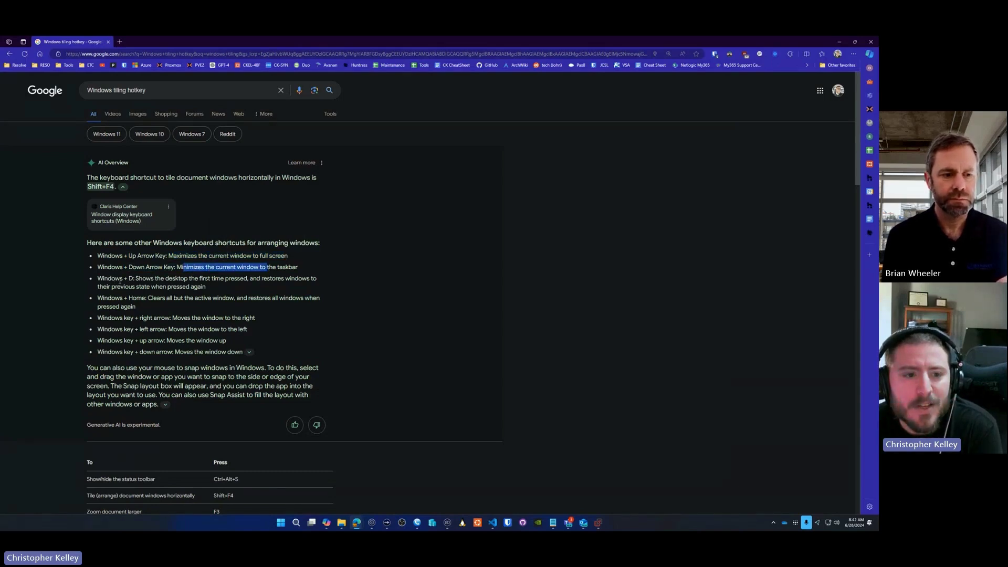
left_click_drag(120, 278, 201, 278)
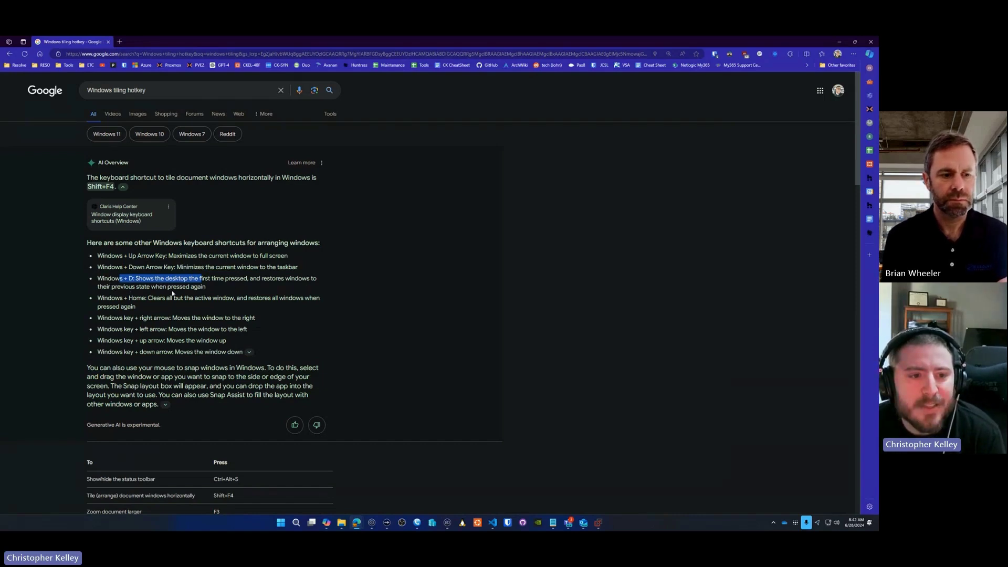
left_click_drag(97, 298, 289, 307)
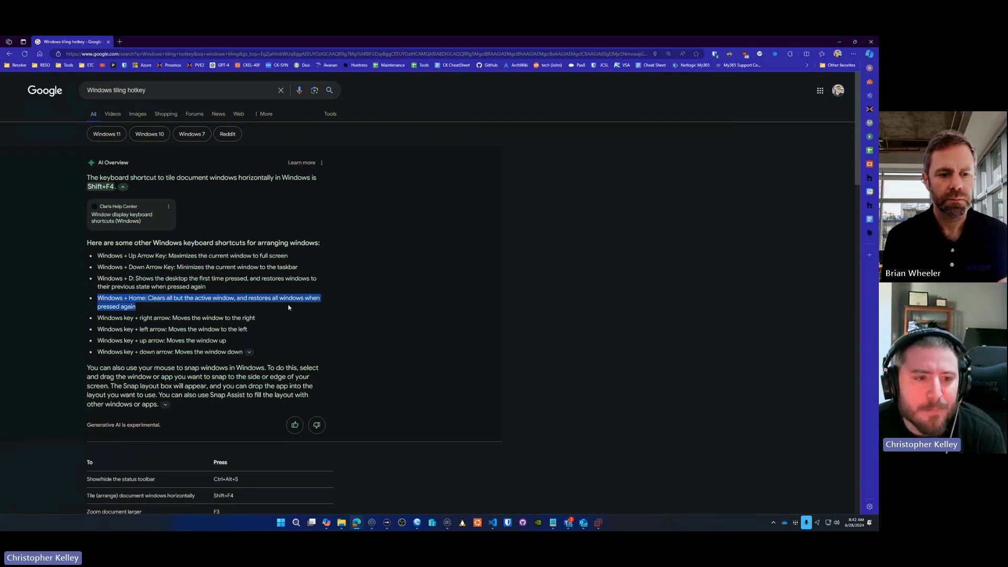
left_click_drag(97, 317, 264, 318)
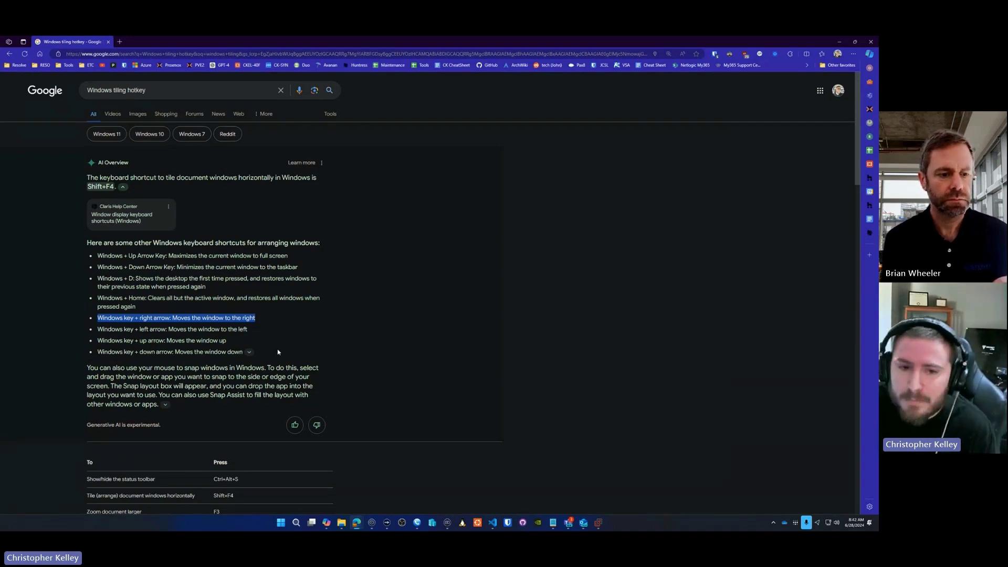
left_click_drag(96, 255, 257, 352)
scroll(246, 353, "down", 5)
scroll(212, 346, "up", 10)
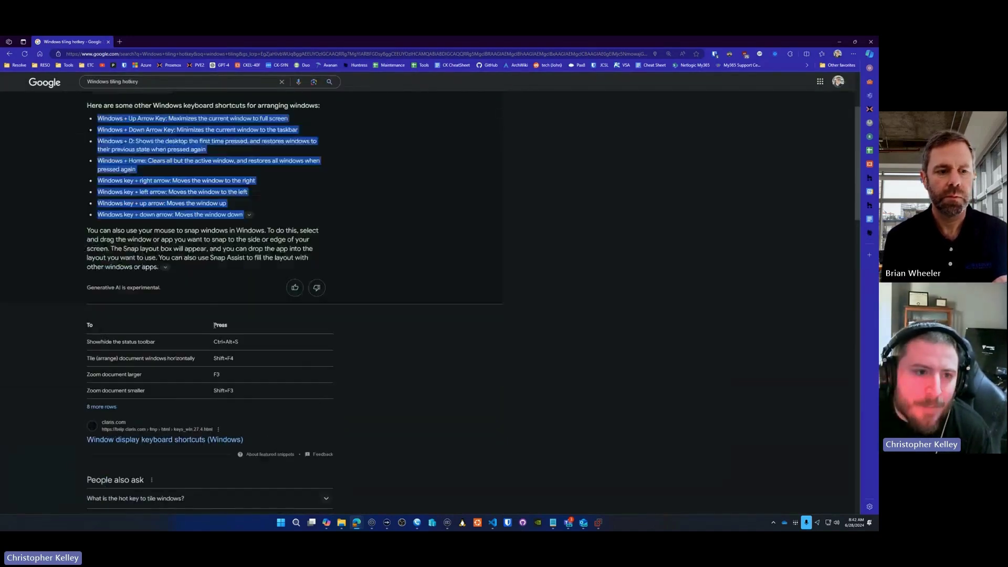
left_click_drag(111, 90, 191, 89)
left_click_drag(292, 267, 288, 266)
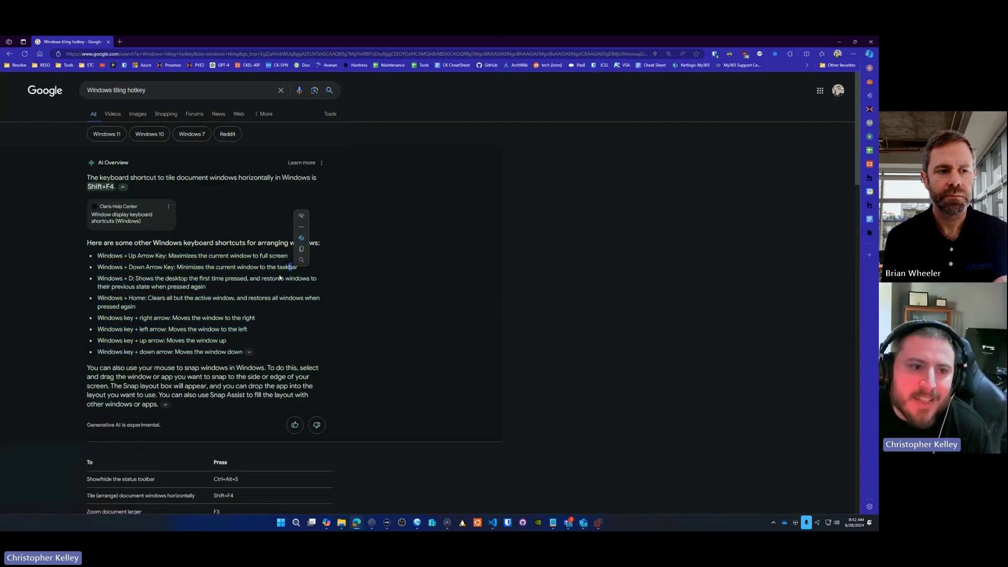
left_click_drag(91, 242, 254, 385)
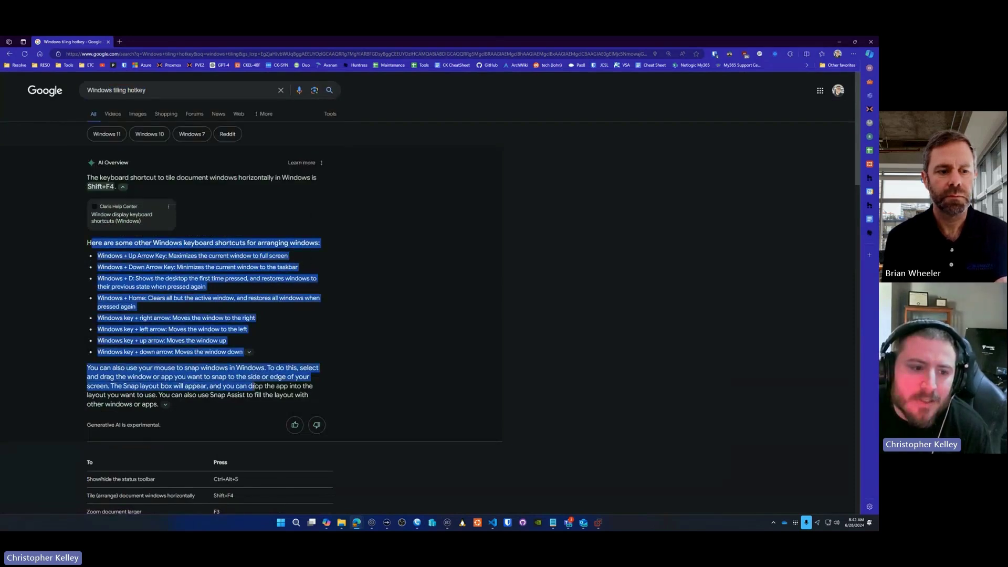
- Open the Microsoft Support article "Snap your windows" from the AI overview's source and expand its Snap layouts section
left_click(165, 404)
left_click(161, 401)
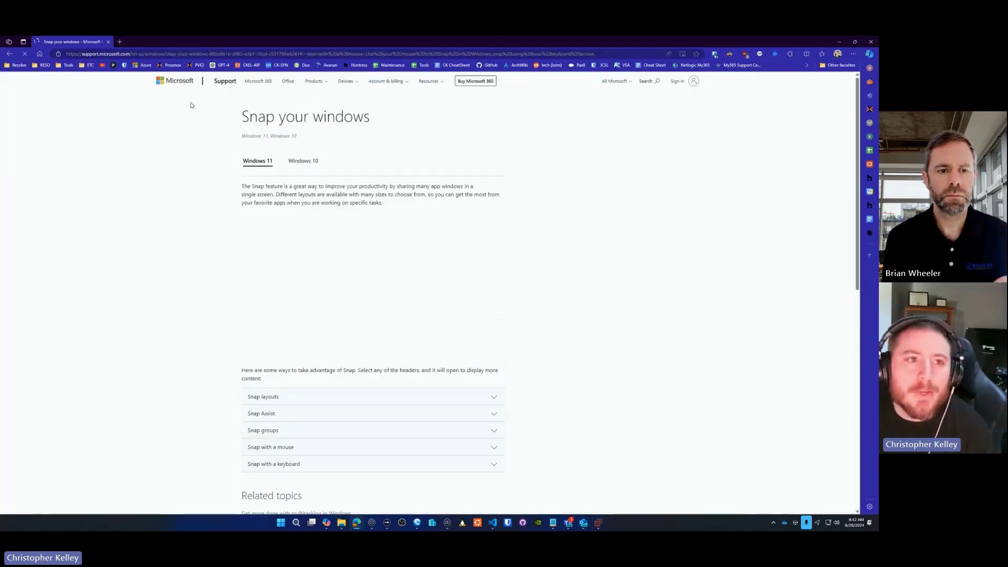
scroll(324, 231, "down", 3)
left_click(274, 229)
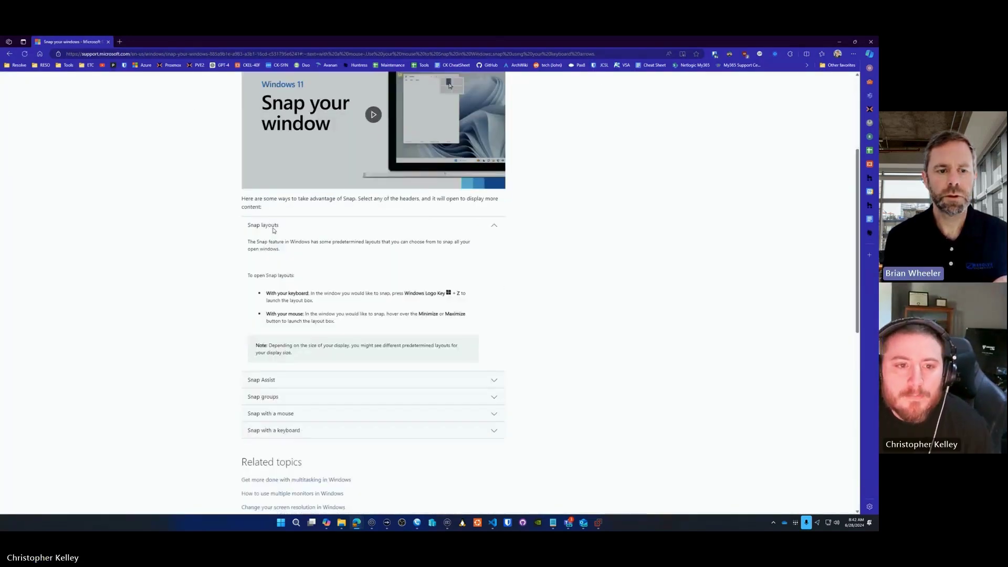
- Check the Windows 10 version of the snapping article and return to the Windows 11 version
scroll(273, 231, "up", 3)
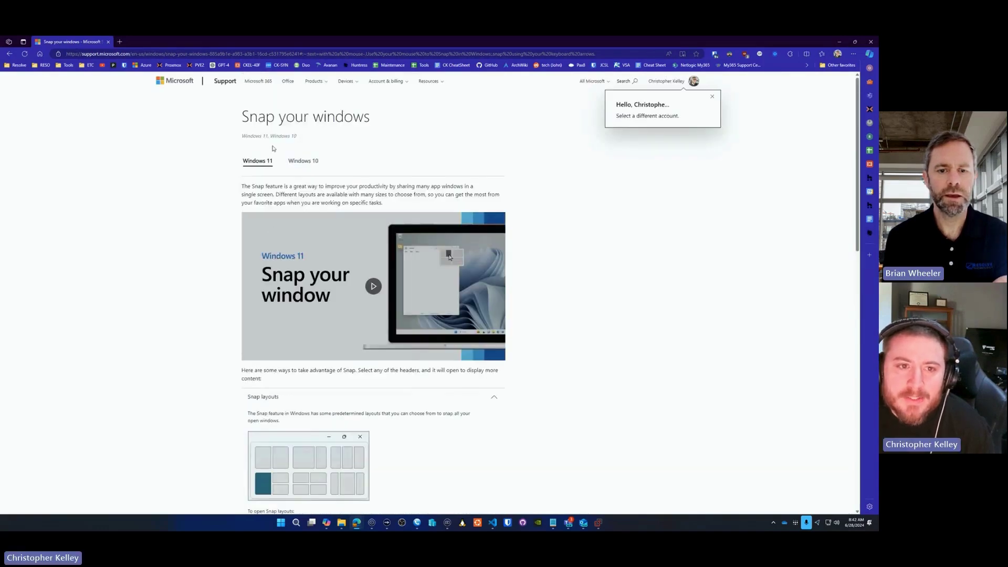
left_click_drag(291, 170, 303, 163)
left_click(295, 165)
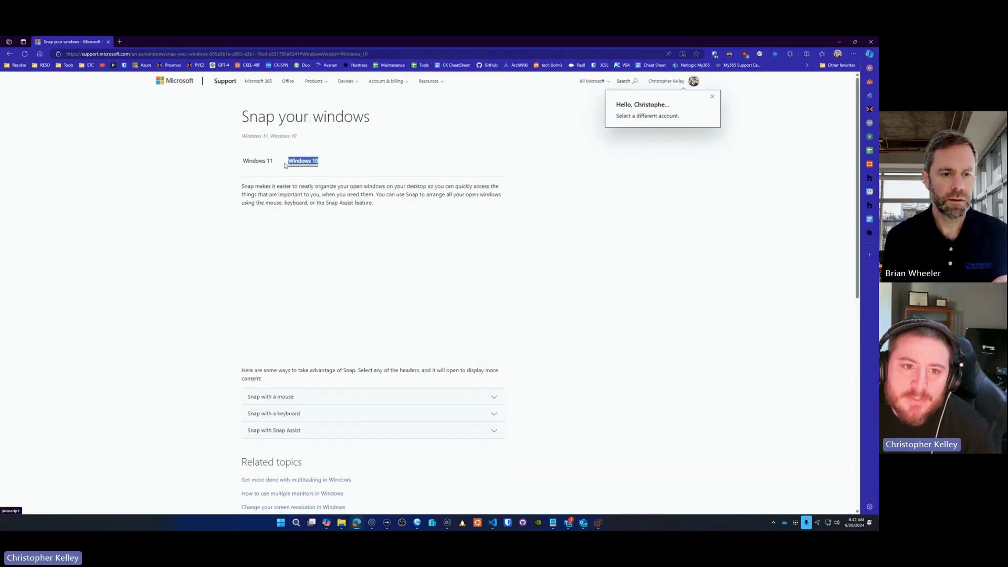
left_click(263, 162)
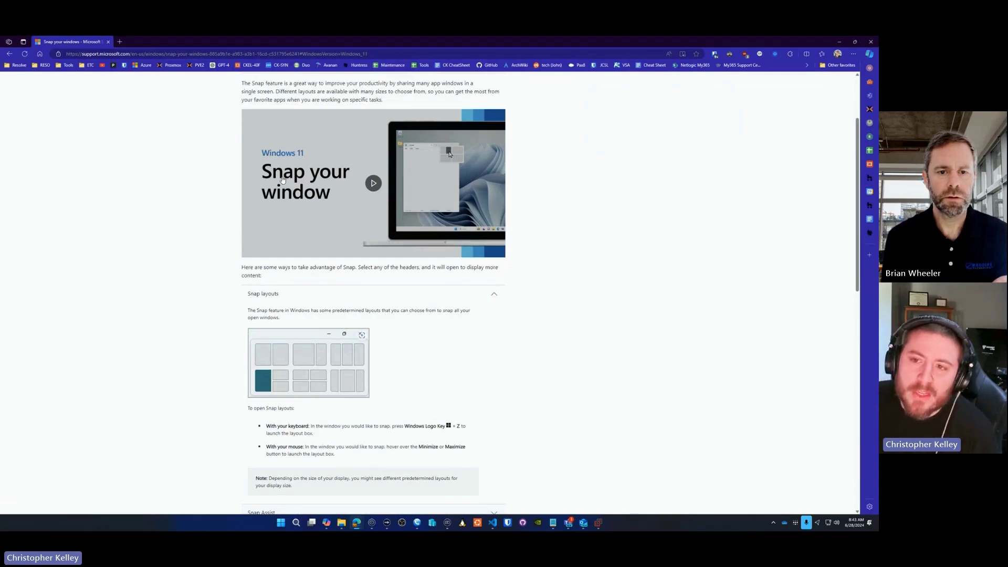
- Restore the snapping article's browser window to a smaller size and minimize the CK-SYN and MicroSIP windows behind it
double_click(484, 39)
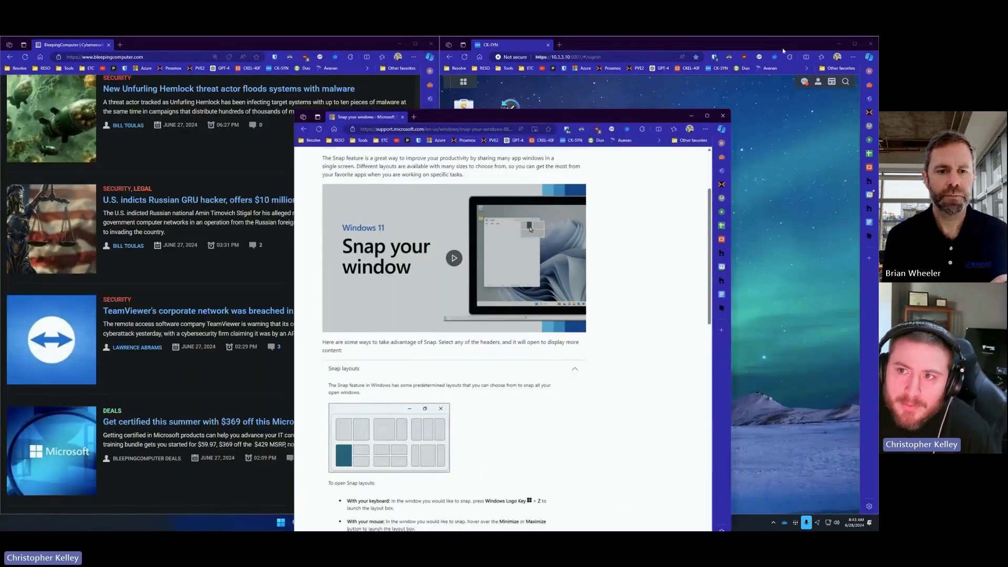
left_click(839, 42)
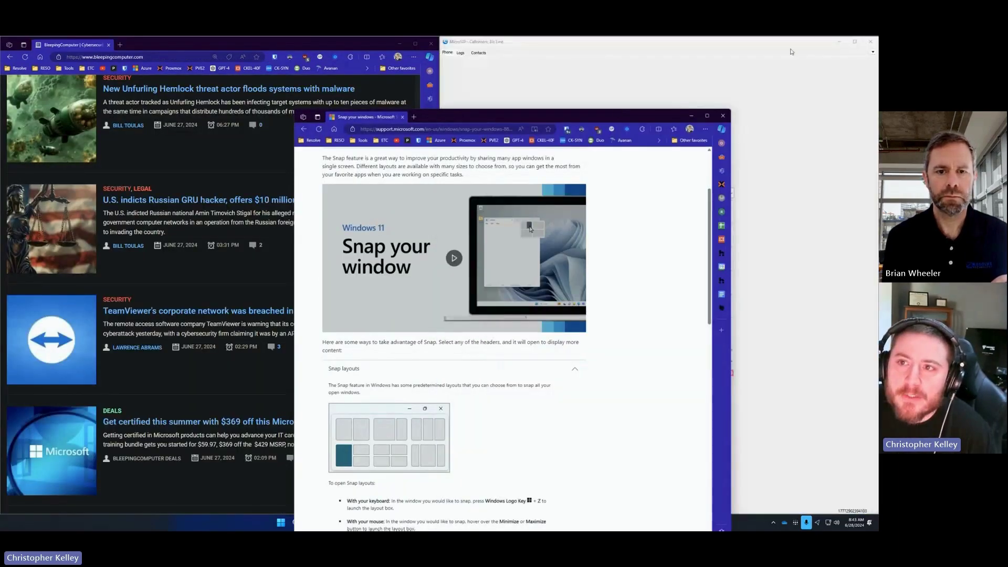
left_click(839, 41)
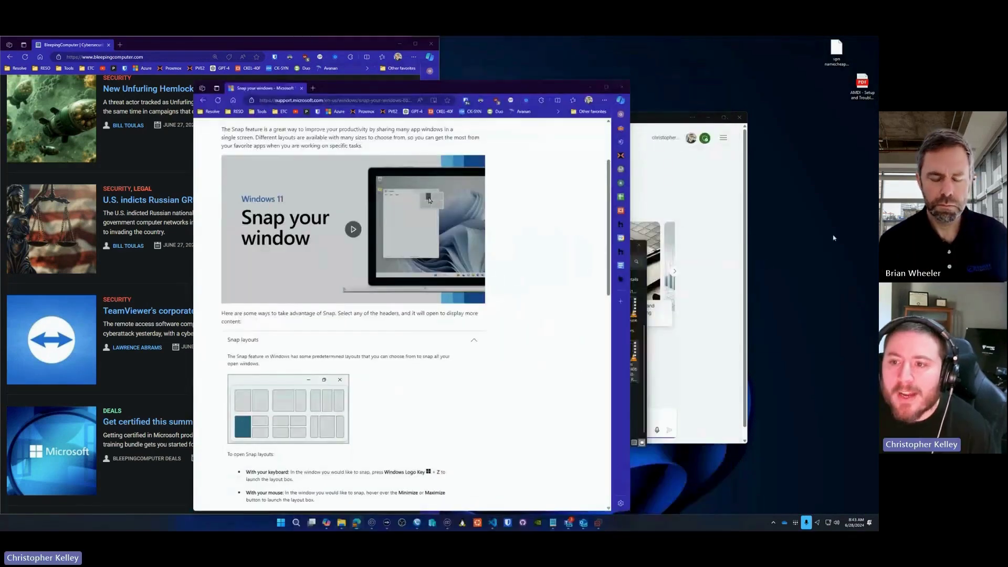
- Compare the desktop's compact Windows 11 context menu with its expanded set of options, and dismiss the menu
right_click(834, 238)
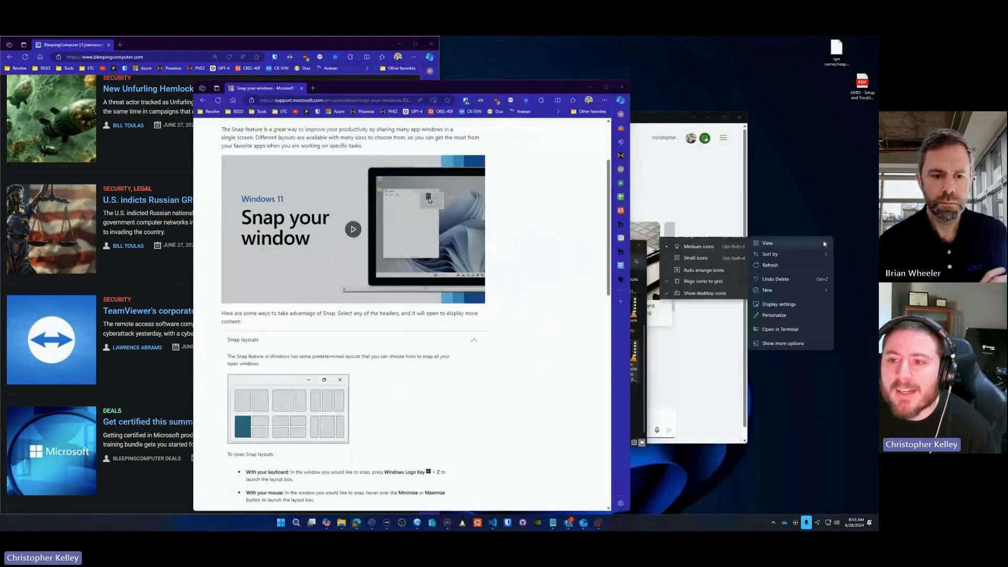
right_click(522, 210)
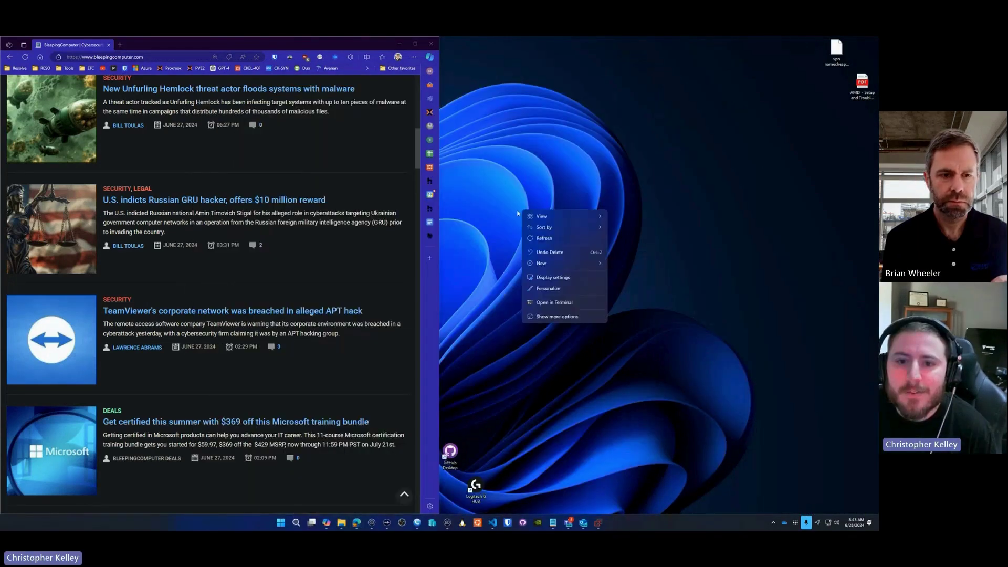
left_click(557, 316)
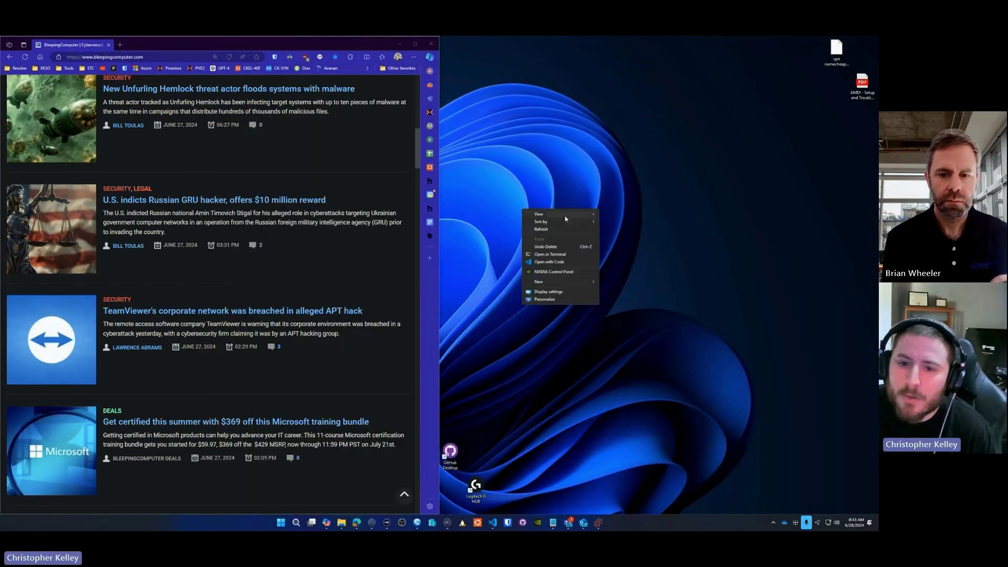
right_click(500, 277)
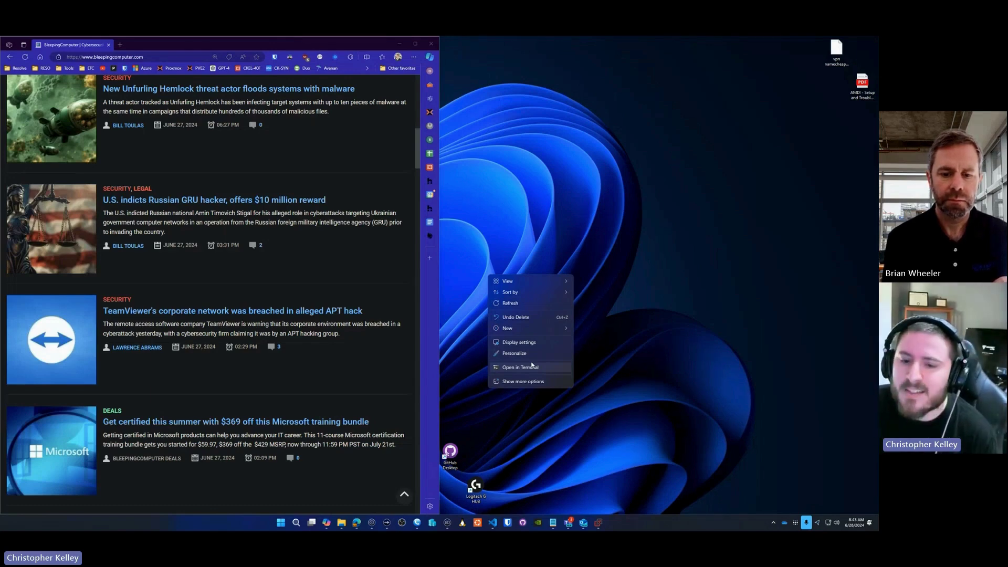
right_click(566, 297)
right_click(566, 298)
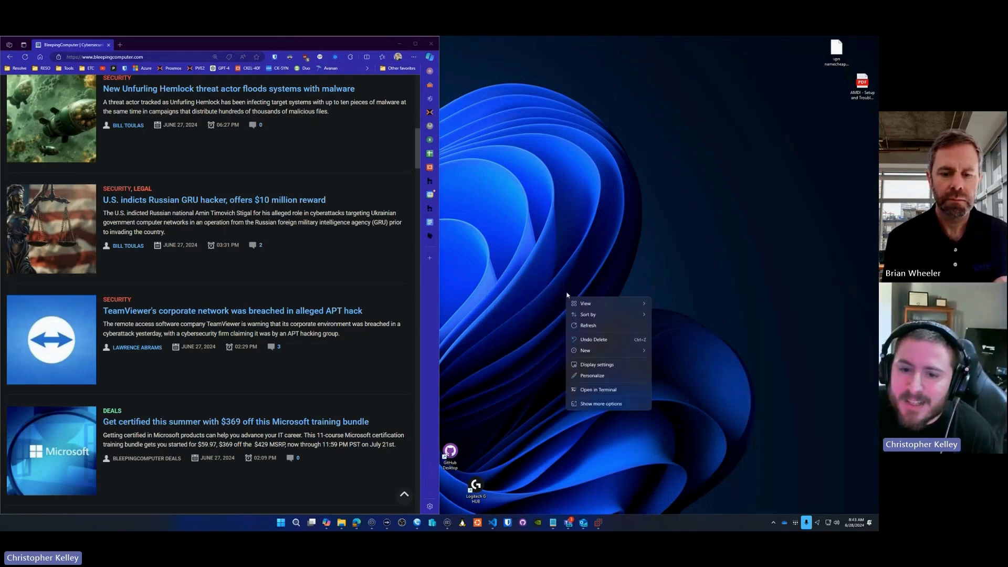
left_click(598, 404)
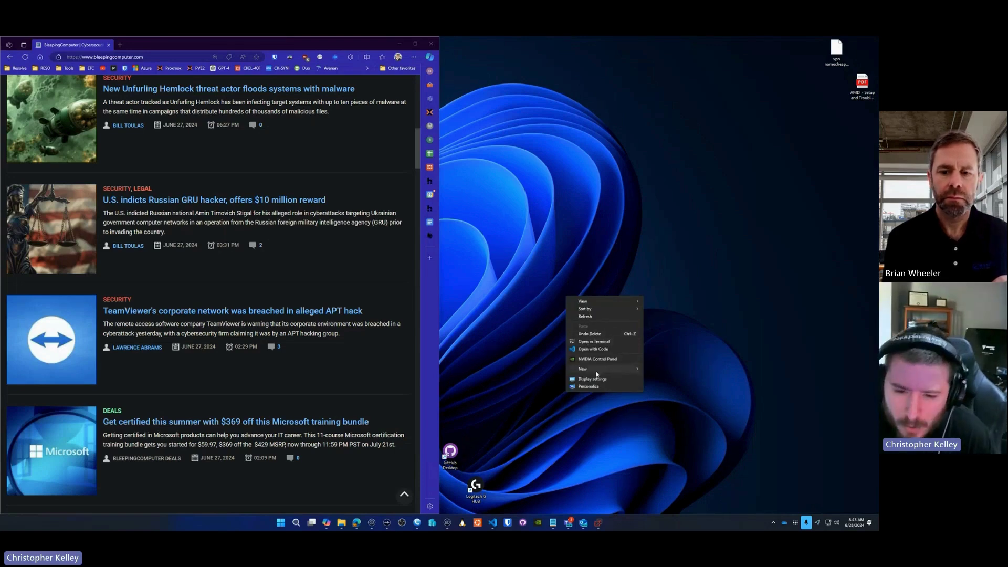
mouse_move(589, 371)
right_click(533, 367)
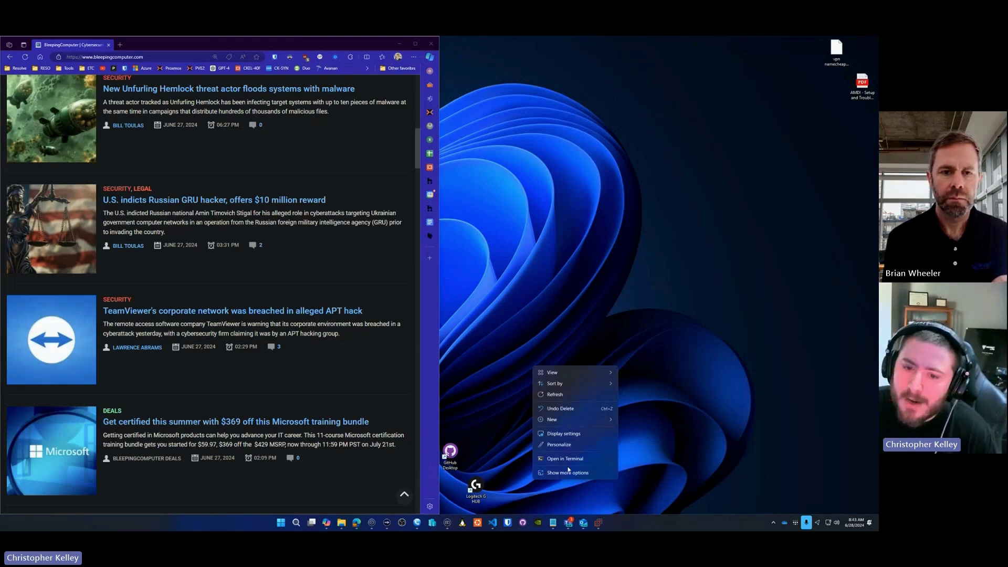
left_click(512, 491)
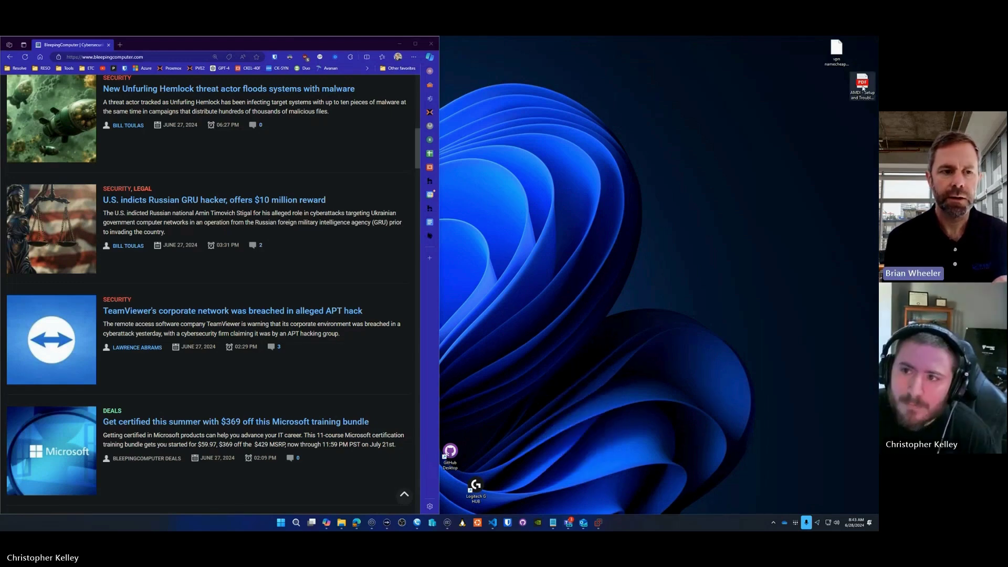